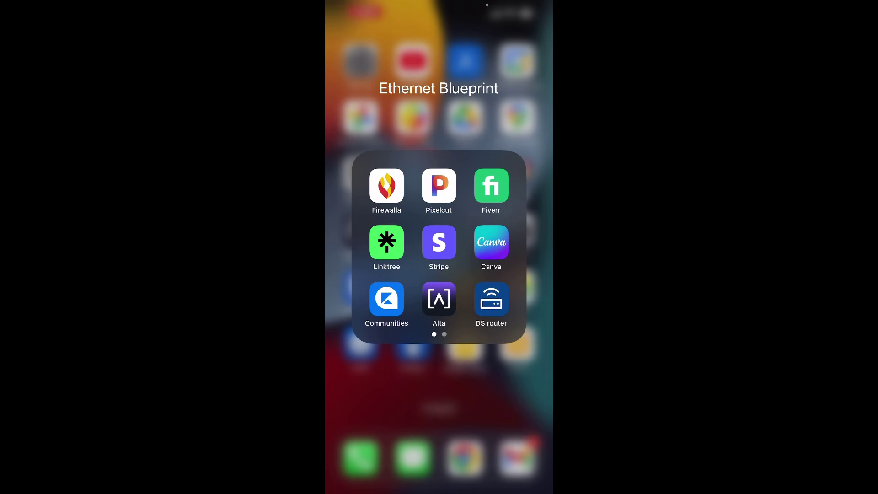
# Step: Start new-router setup in DS router, join the router's Wi-Fi in phone settings, then return
pyautogui.click(491, 299)
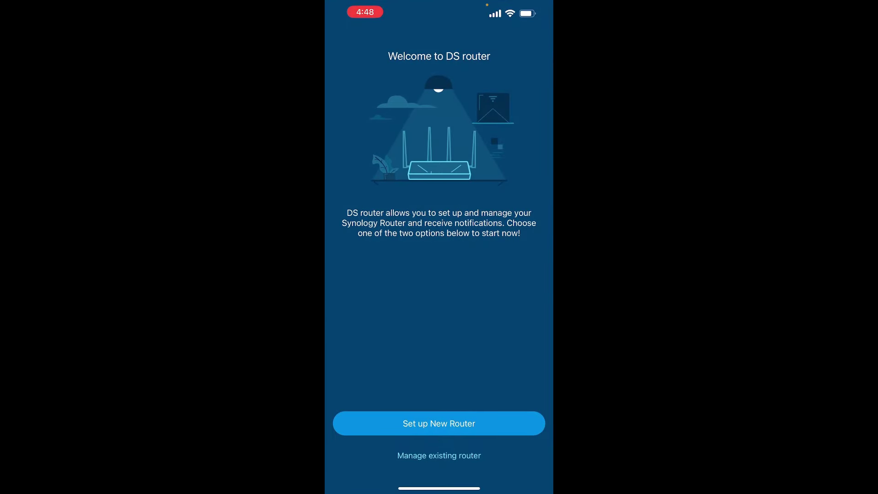
pyautogui.click(439, 423)
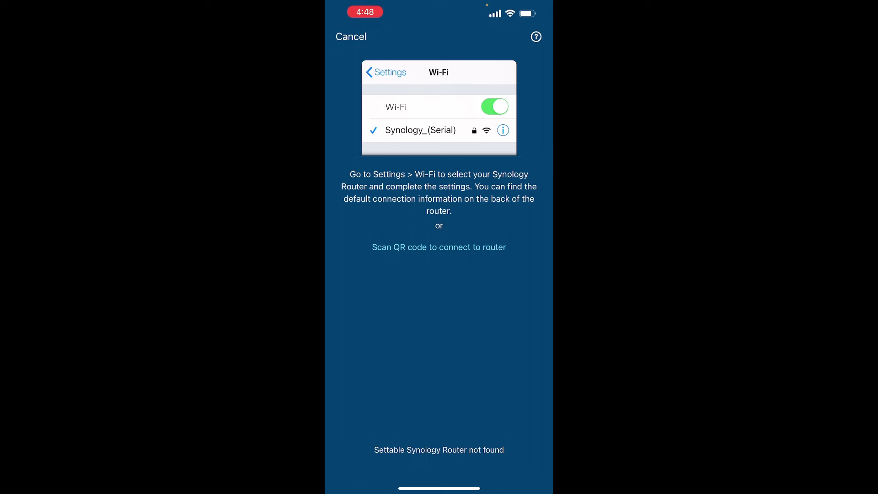
pyautogui.moveTo(439, 488); pyautogui.dragTo(439, 411)
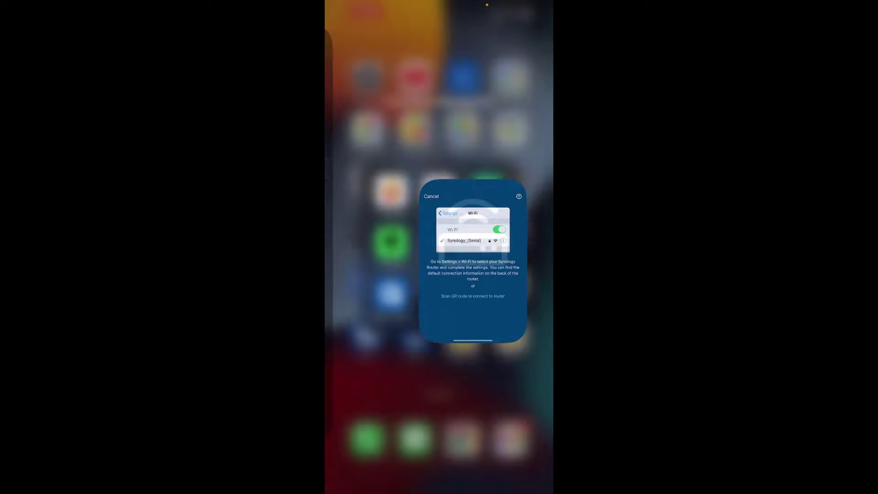
pyautogui.click(360, 60)
pyautogui.click(361, 61)
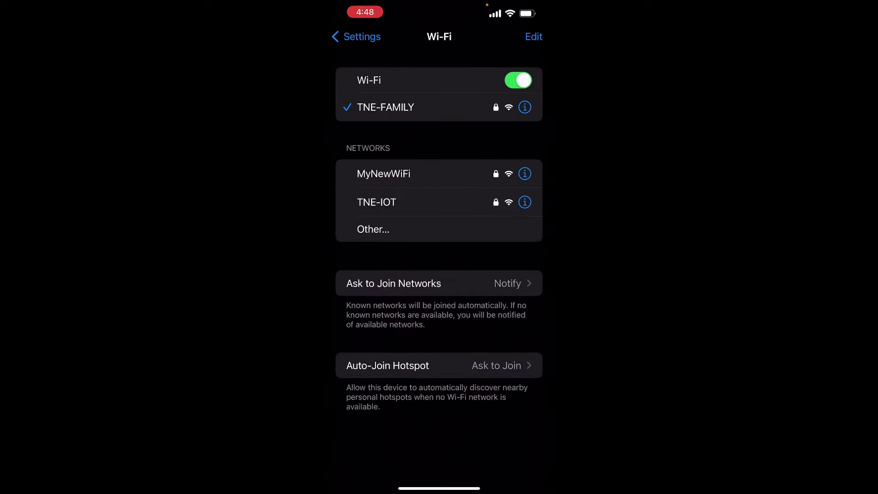
pyautogui.moveTo(366, 489); pyautogui.dragTo(503, 487)
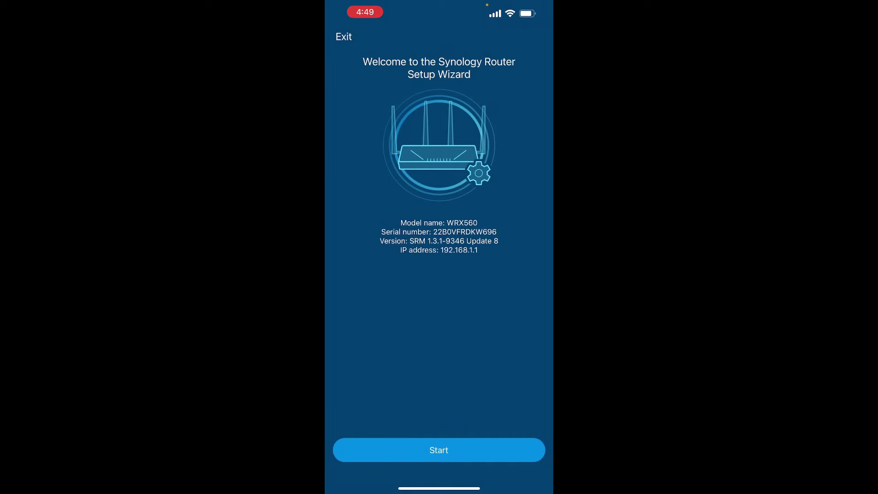
# Step: Create the router administrator account with a username and password
pyautogui.click(439, 449)
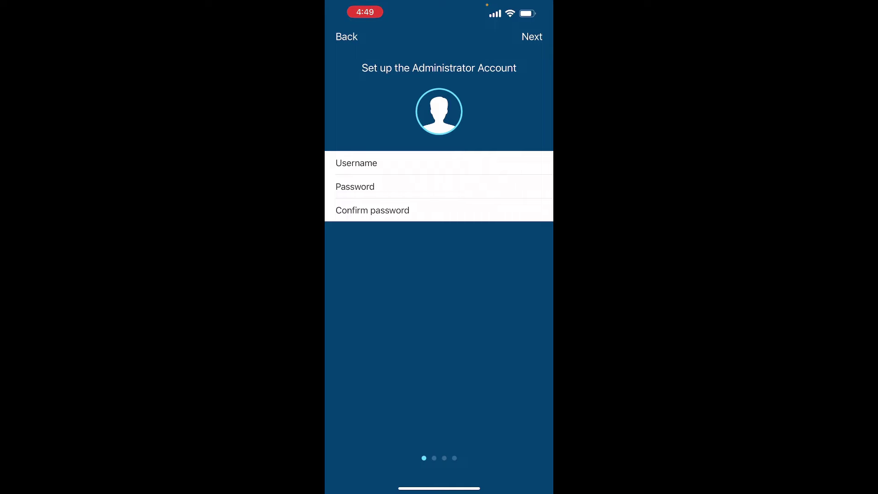
pyautogui.click(547, 163)
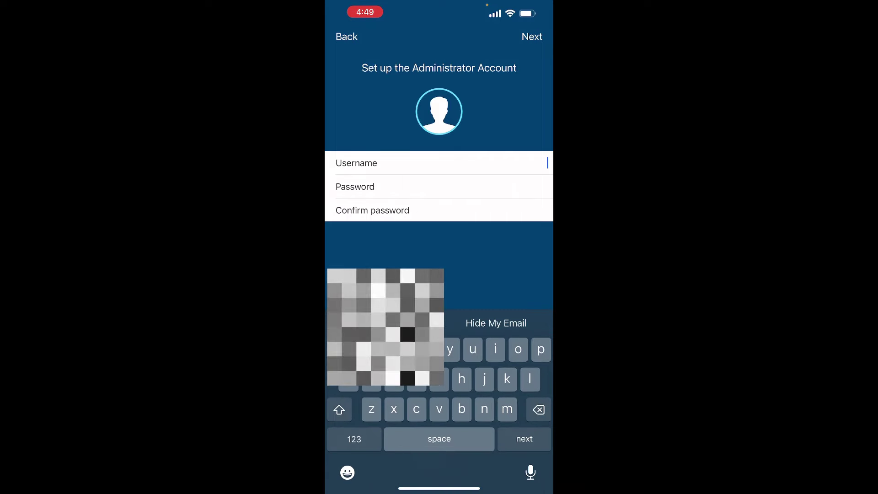
pyautogui.write('ttritsch')
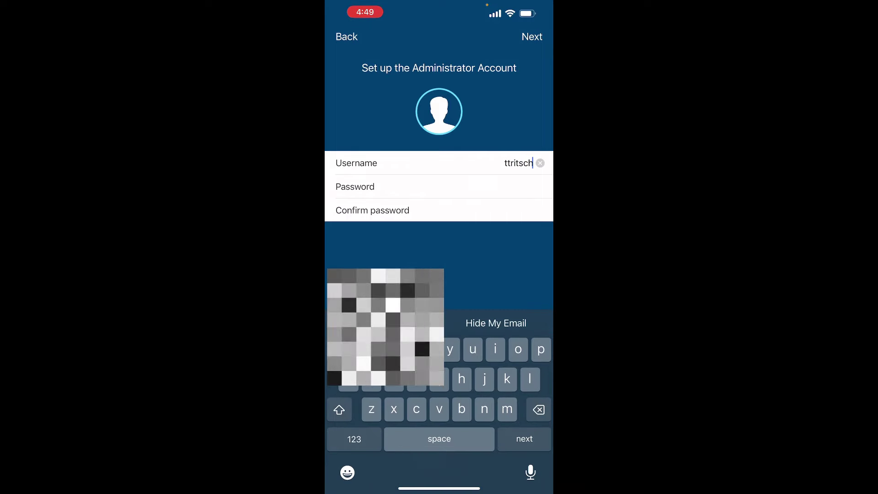
pyautogui.press('Return')
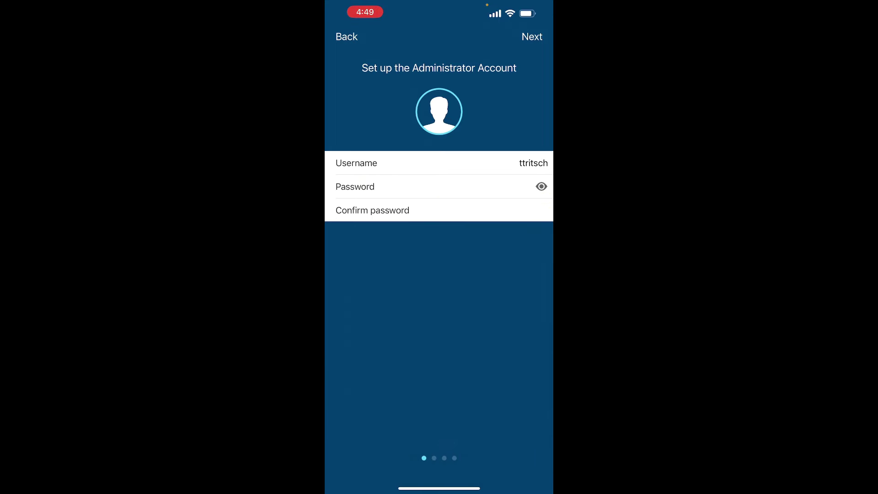
pyautogui.press('Return')
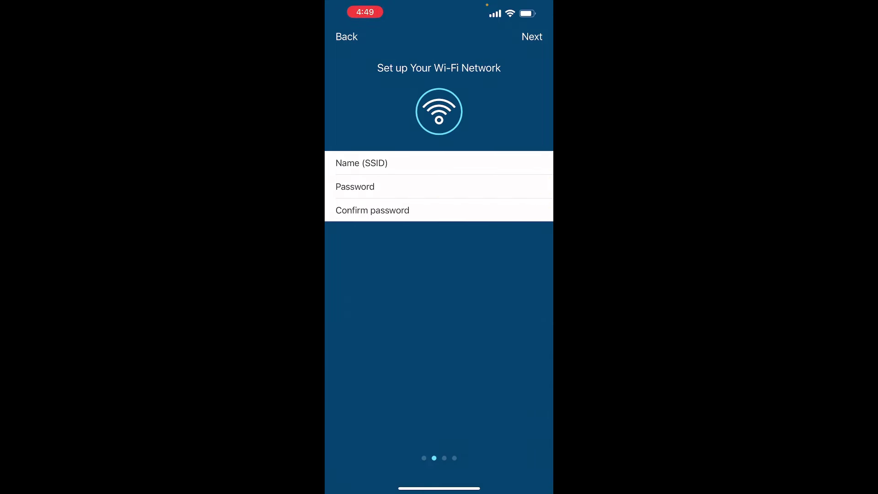
# Step: Name the Wi-Fi network EBLab01 with a custom password and continue
pyautogui.click(547, 162)
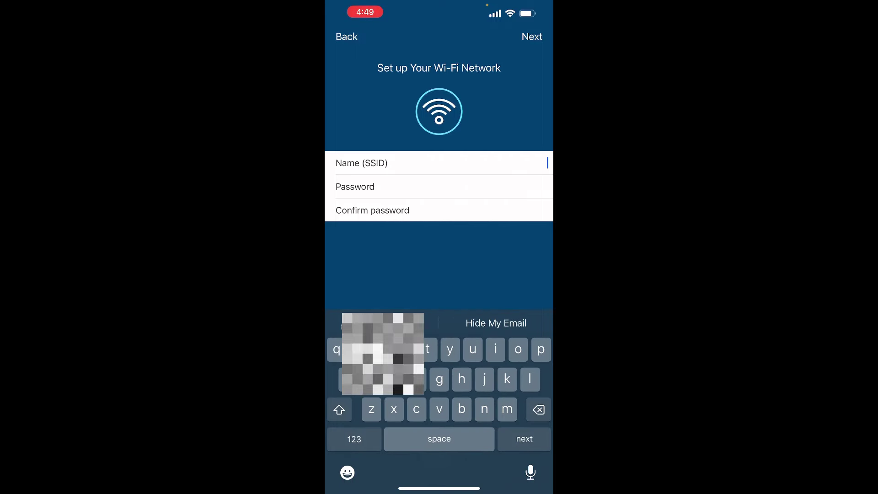
pyautogui.write('EB')
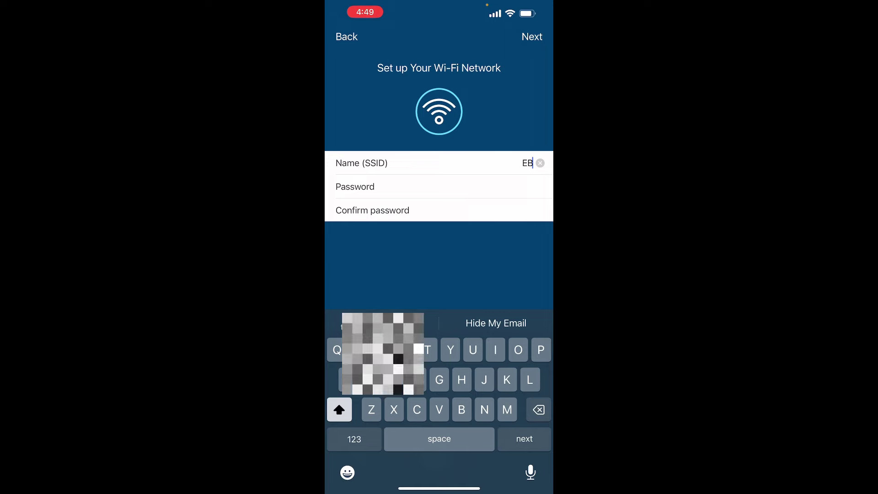
pyautogui.write('Lab01')
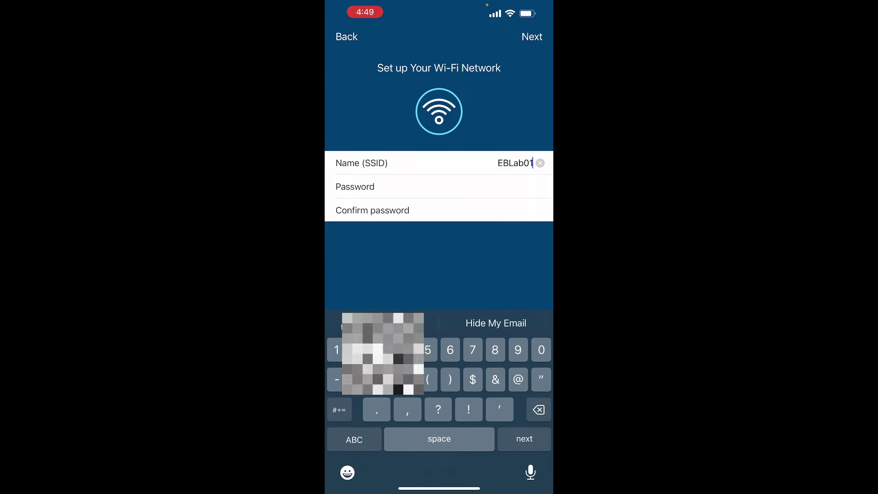
pyautogui.press('Return')
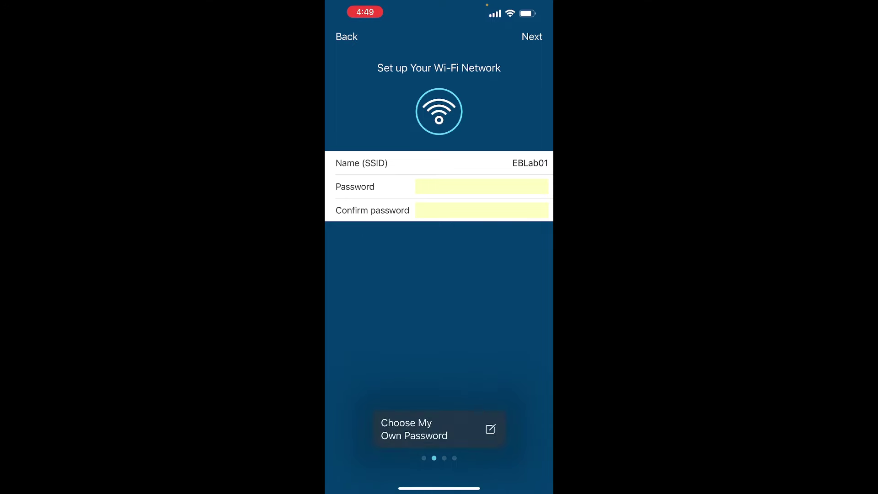
pyautogui.click(431, 425)
pyautogui.click(532, 37)
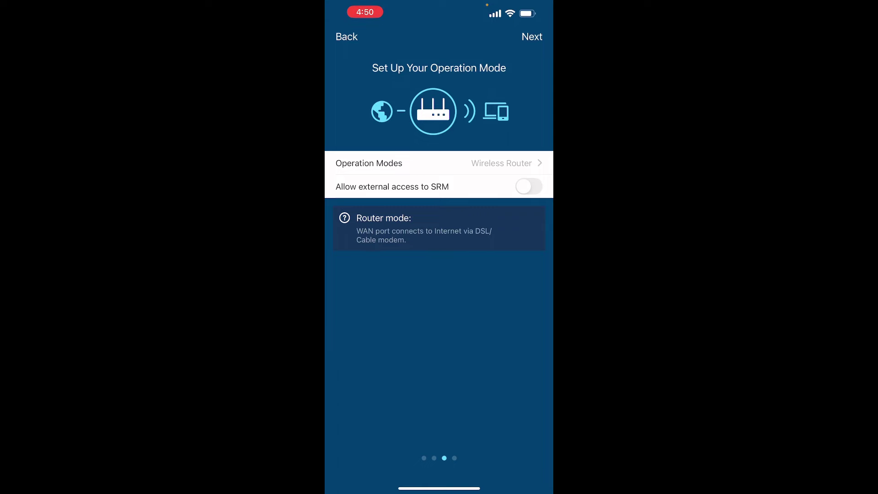
# Step: Allow external access to SRM, apply the setup, and accept the terms of service
pyautogui.click(529, 186)
pyautogui.click(532, 37)
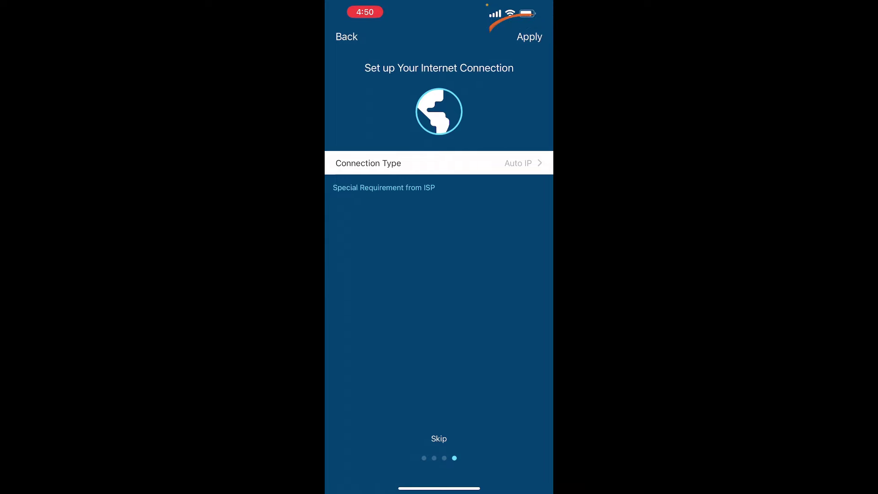
pyautogui.click(529, 36)
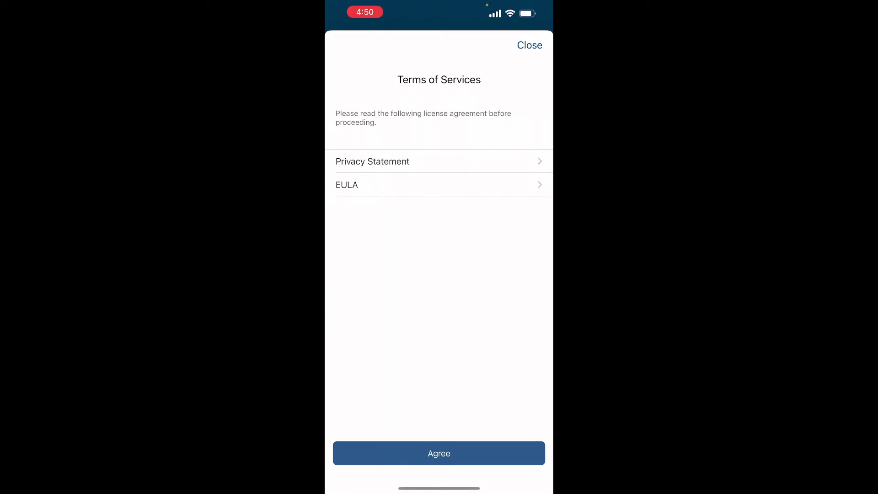
pyautogui.click(439, 453)
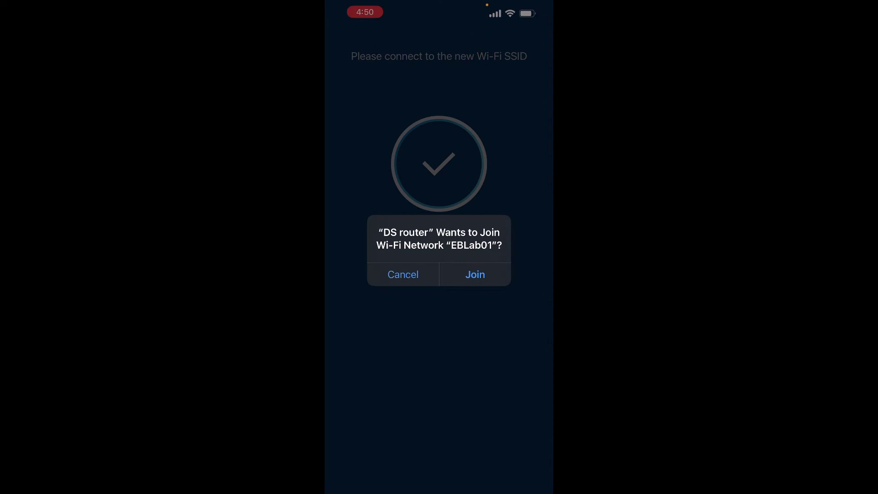
# Step: Join the EBLab01 network, skip QuickConnect, and start managing the router
pyautogui.click(475, 275)
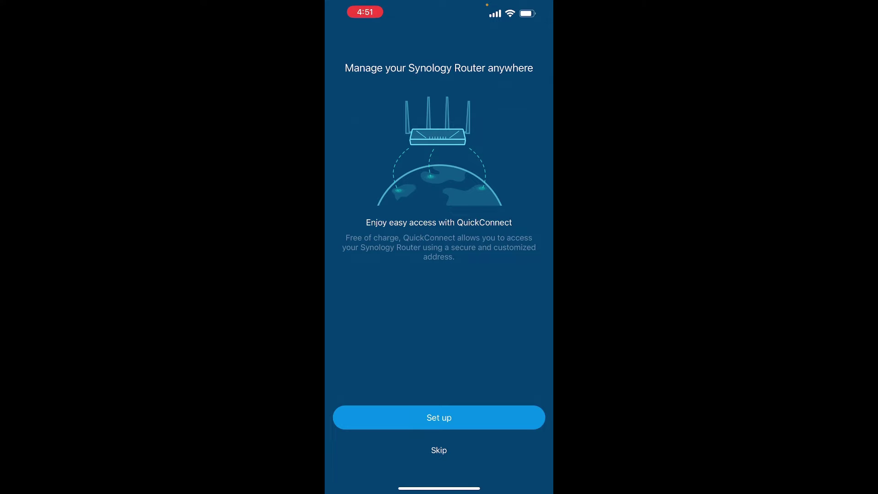
pyautogui.click(439, 450)
pyautogui.click(474, 280)
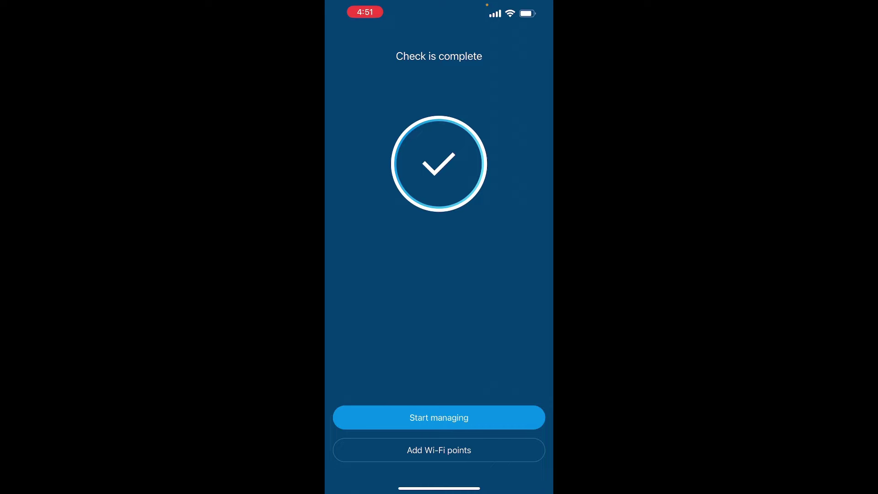
pyautogui.click(439, 417)
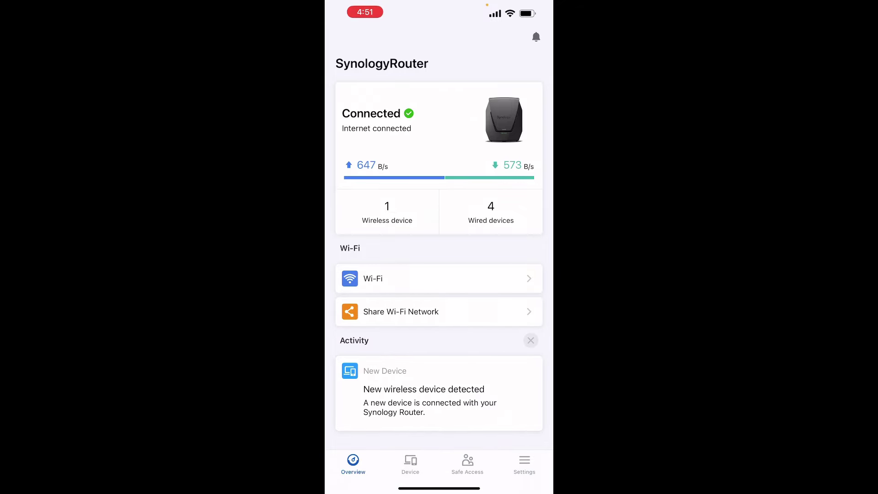
pyautogui.scroll(-2, 439, 247)
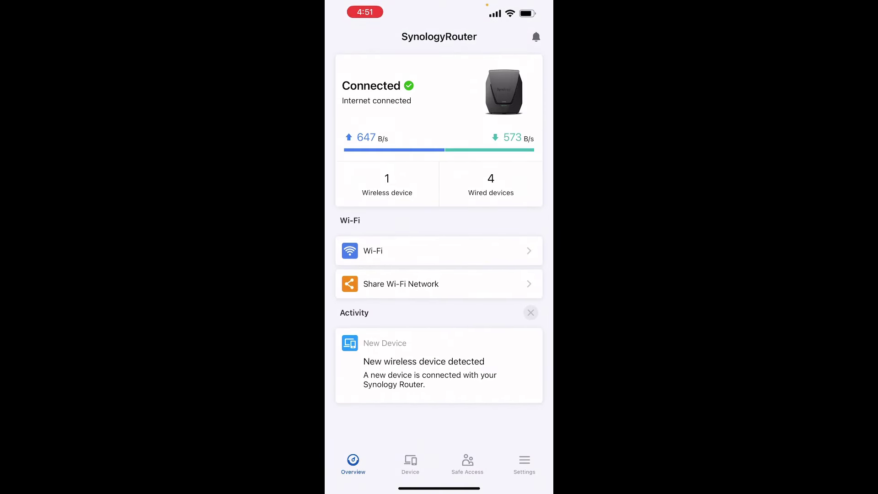
pyautogui.scroll(2, 439, 247)
pyautogui.scroll(-2, 439, 246)
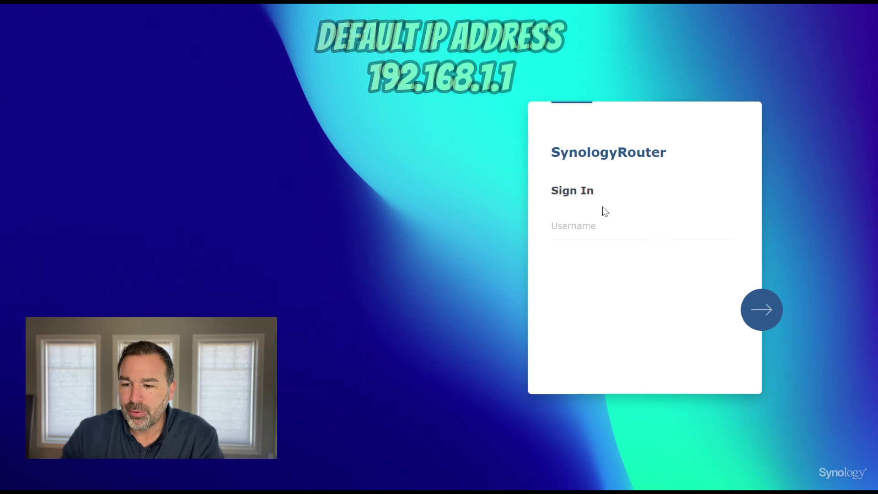
# Step: Sign in to SRM with the administrator username and password
pyautogui.click(581, 222)
pyautogui.write('ttritsch')
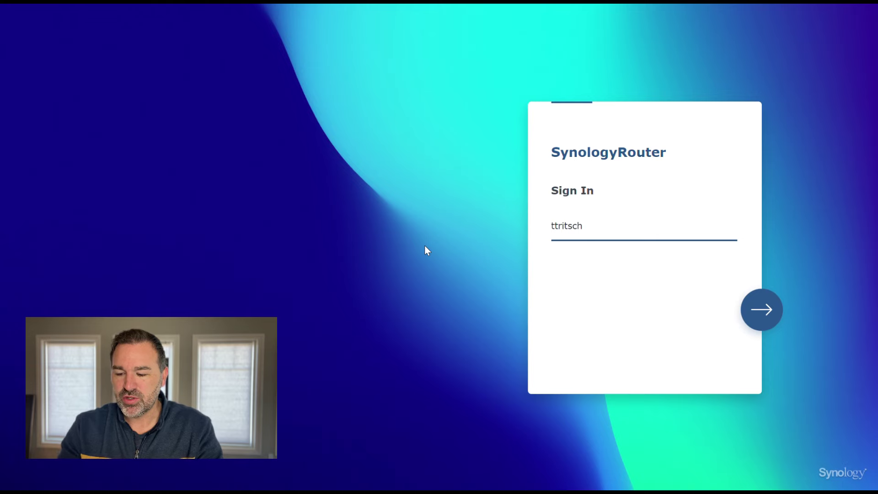
pyautogui.press('Return')
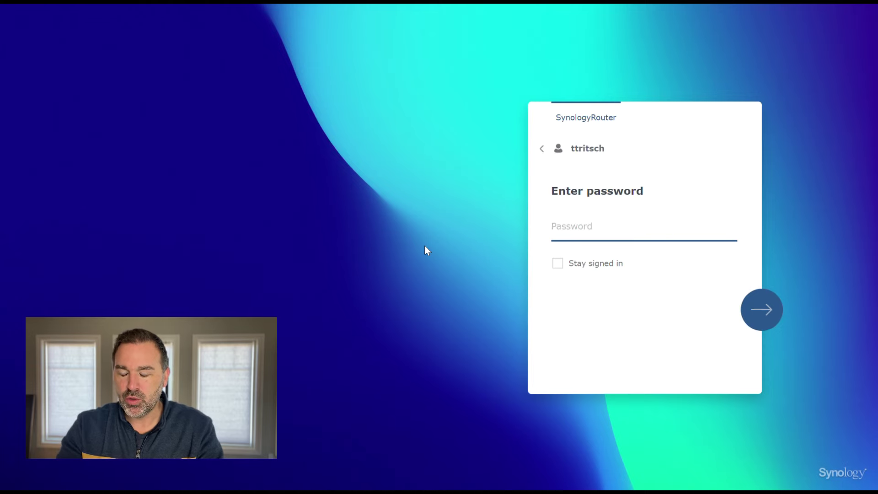
pyautogui.write('••••••••')
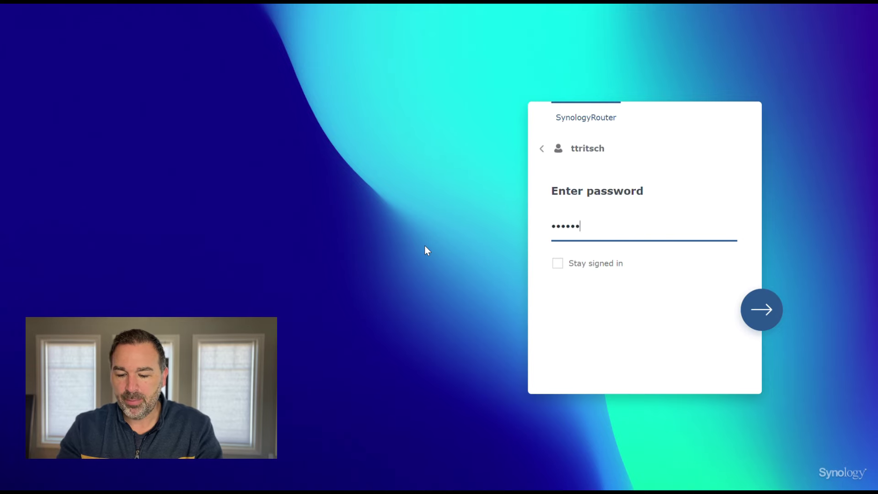
pyautogui.write('•••')
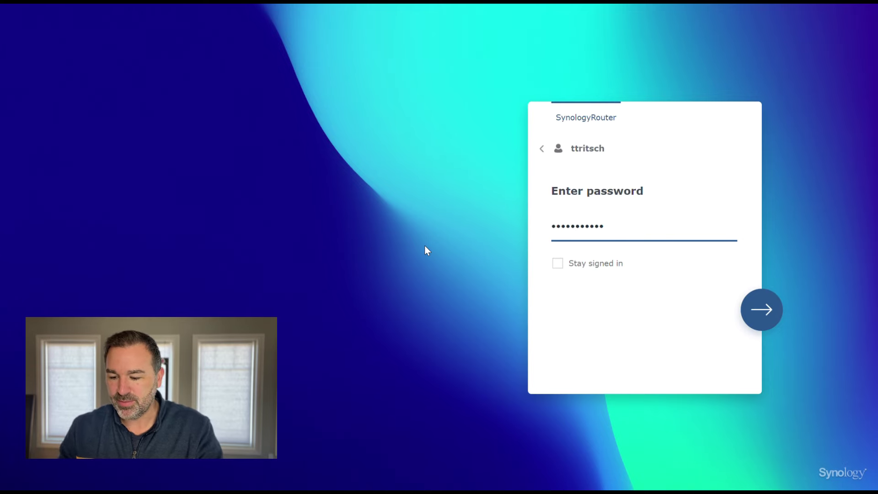
pyautogui.press('Return')
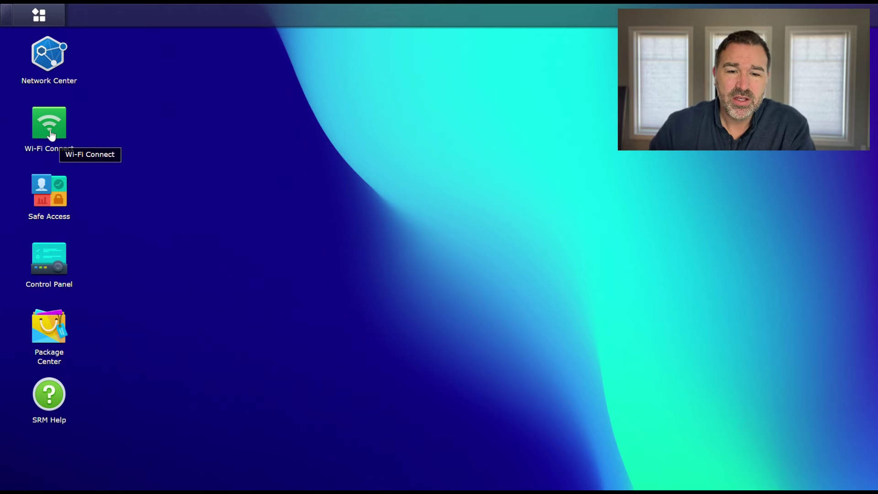
# Step: Open Network Center full-screen and edit the iPhone's entry in the Traffic Control list
pyautogui.click(51, 62)
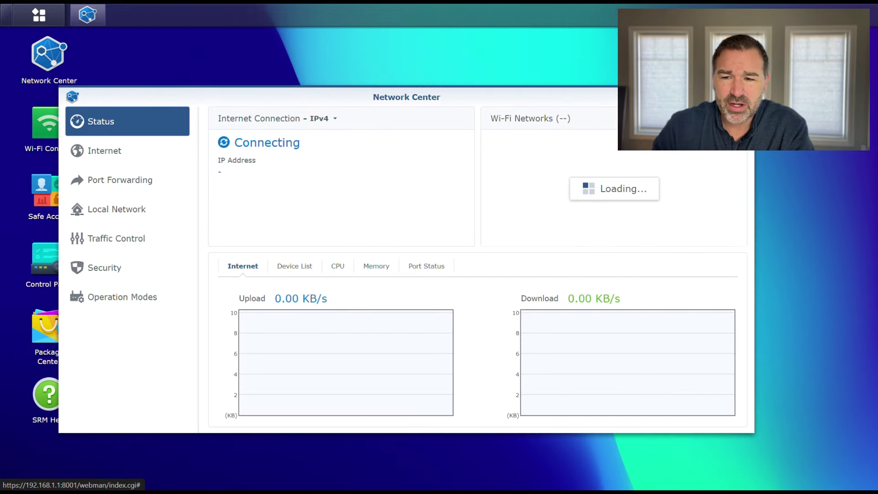
pyautogui.click(732, 97)
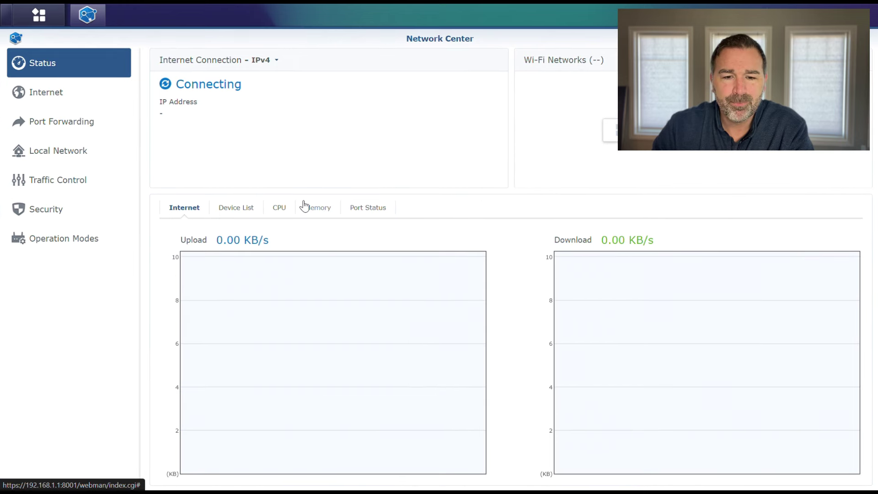
pyautogui.click(55, 185)
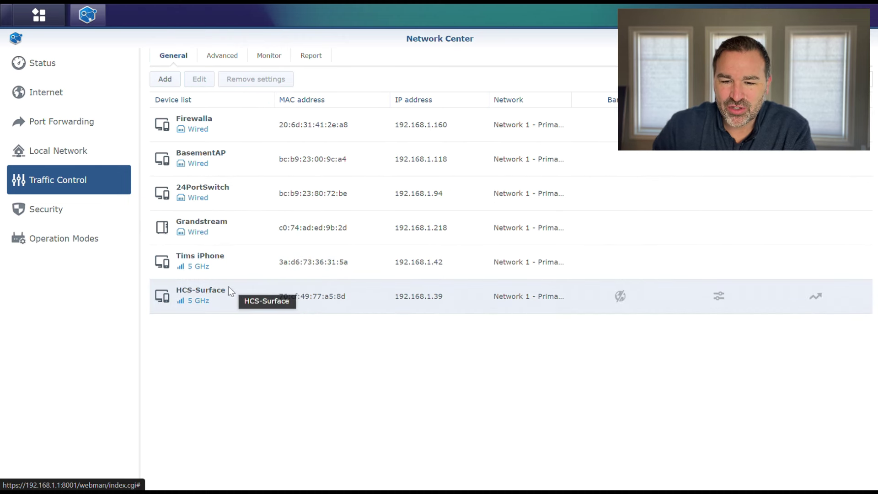
pyautogui.click(213, 256)
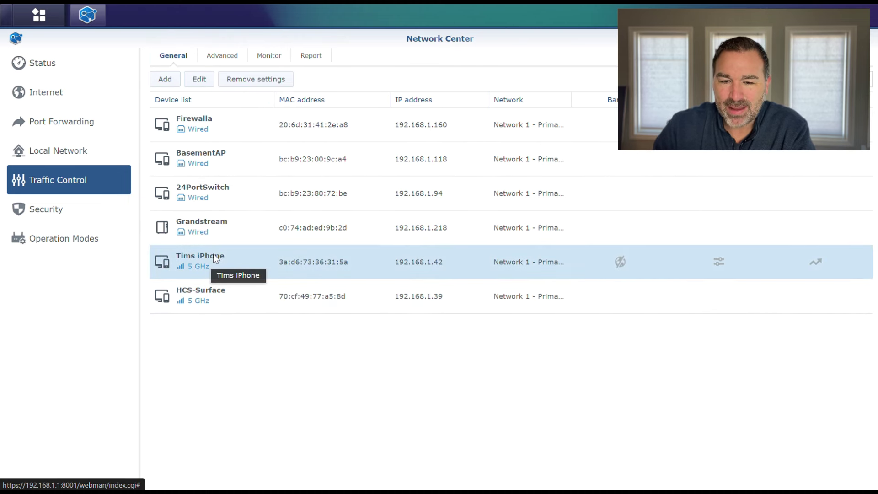
pyautogui.click(201, 80)
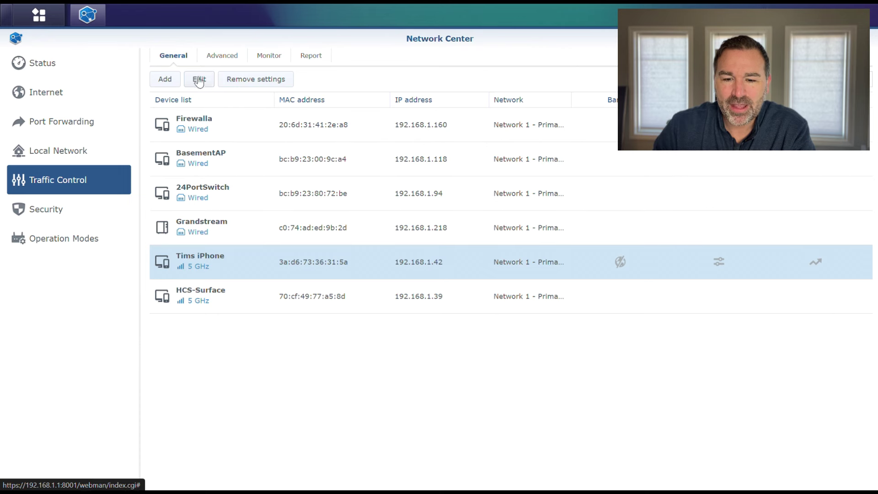
pyautogui.moveTo(423, 133); pyautogui.dragTo(363, 133)
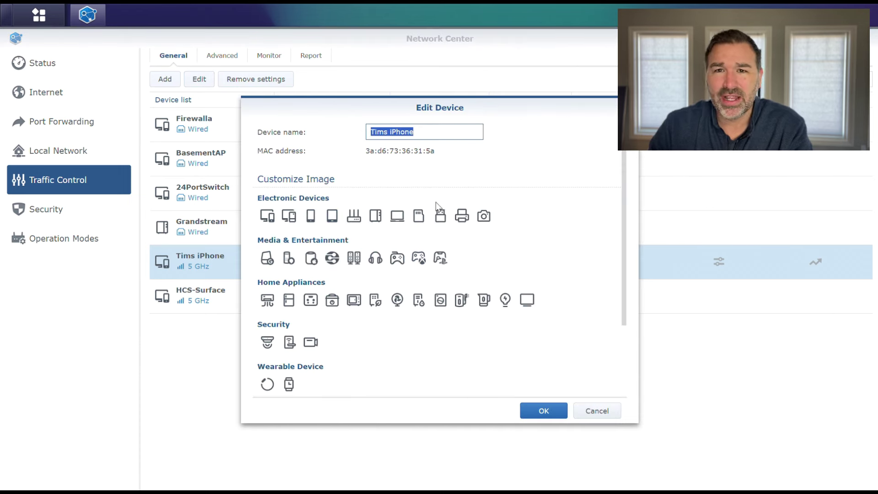
pyautogui.click(421, 174)
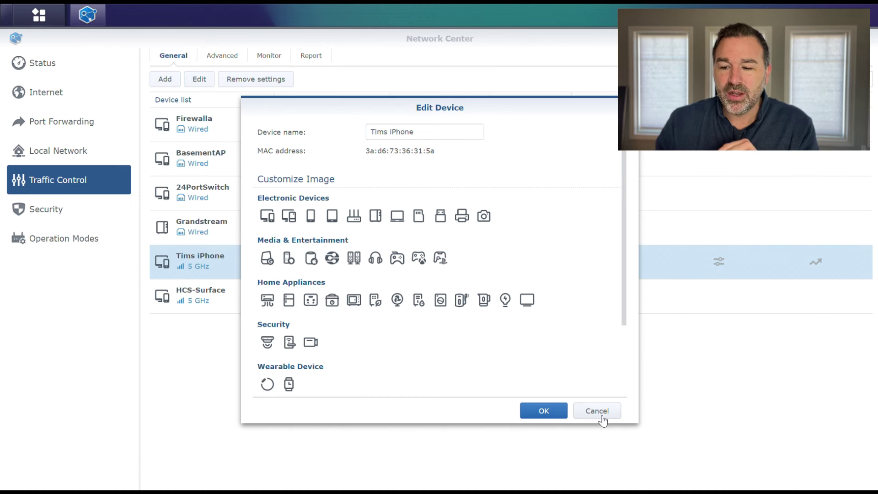
# Step: Cancel the iPhone's Edit Device dialog without saving changes
pyautogui.click(601, 418)
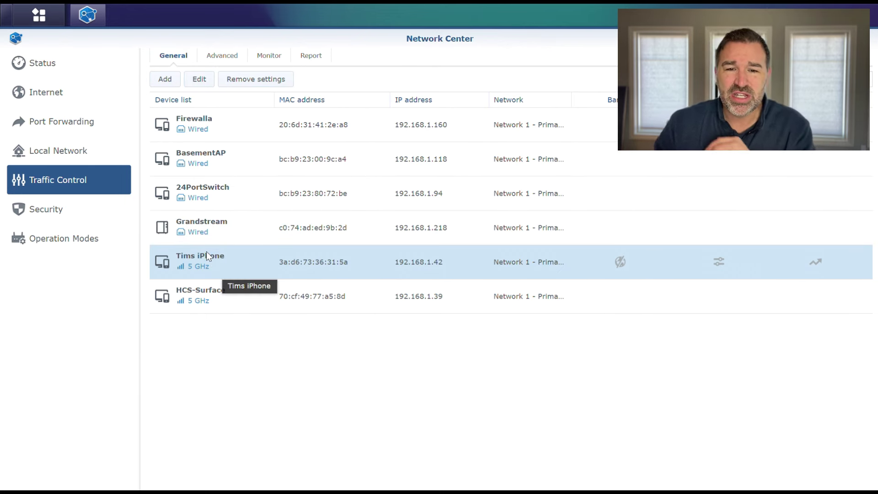
# Step: Close Network Center and open Safe Access's Profile page in a repositioned, enlarged window
pyautogui.click(865, 39)
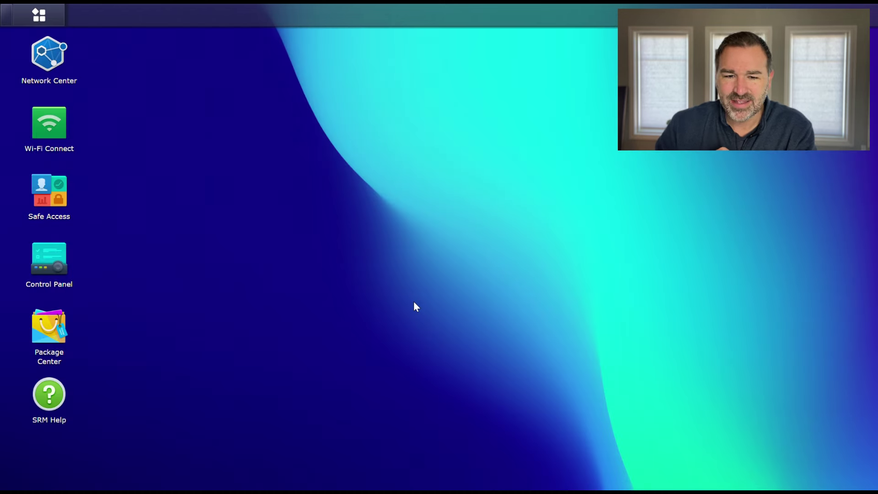
pyautogui.click(48, 195)
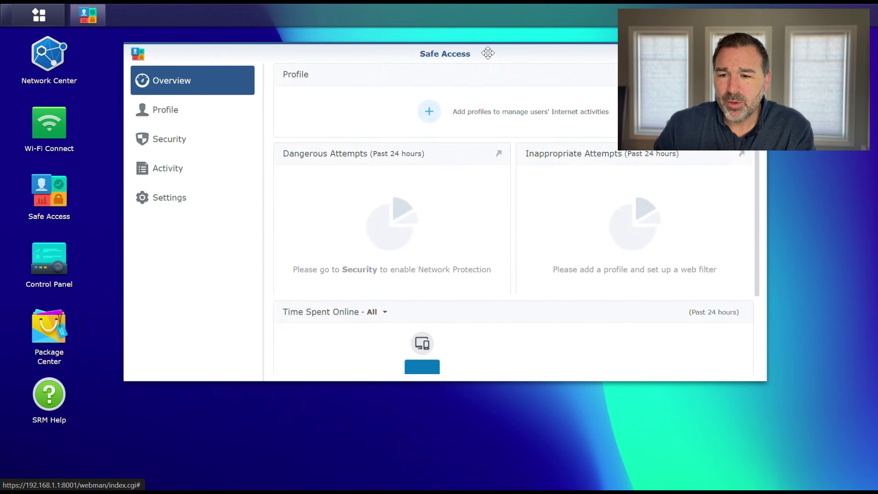
pyautogui.moveTo(486, 53); pyautogui.dragTo(370, 40)
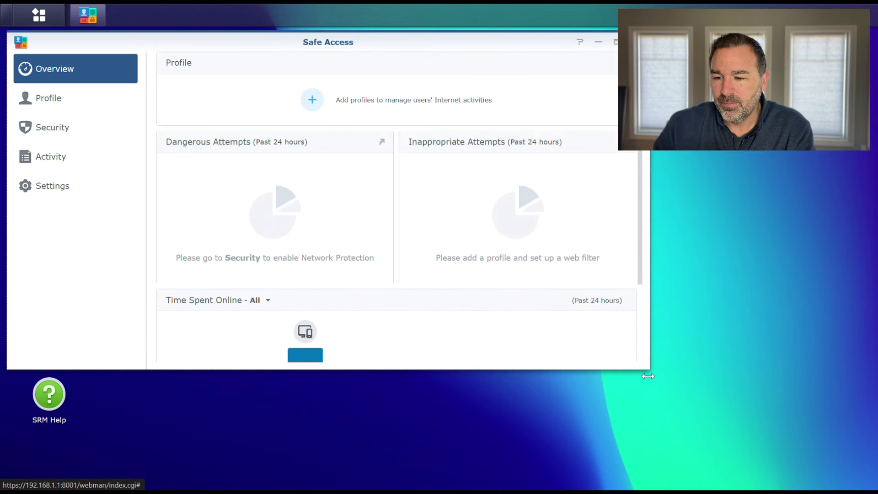
pyautogui.moveTo(648, 376); pyautogui.dragTo(618, 449)
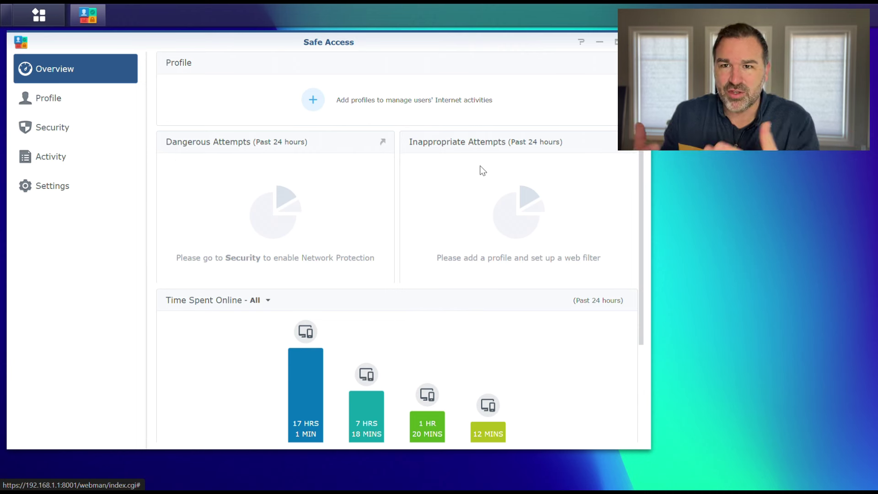
pyautogui.scroll(-1, 422, 311)
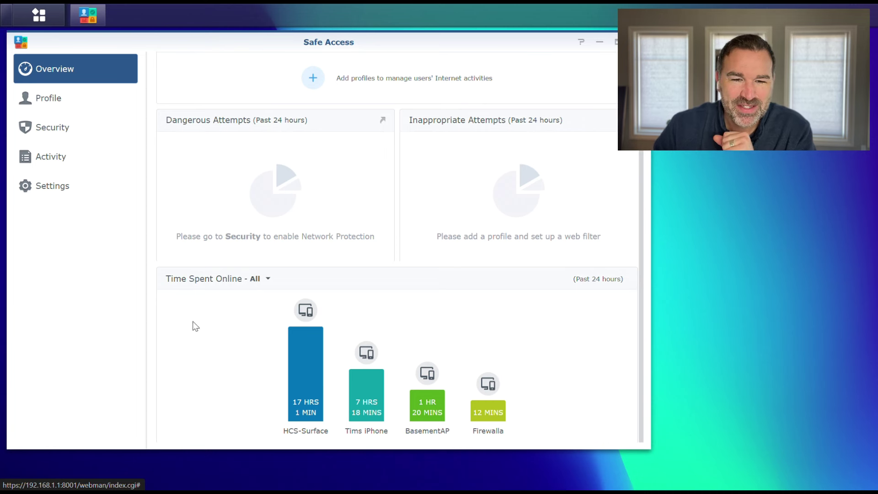
pyautogui.click(25, 98)
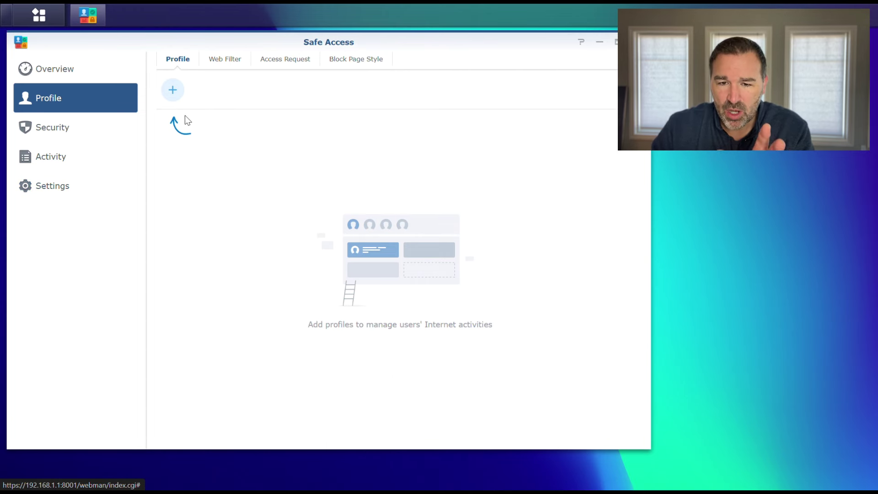
# Step: Start the Add Profile Wizard, choose User Profile, and focus the Profile Name field
pyautogui.click(173, 91)
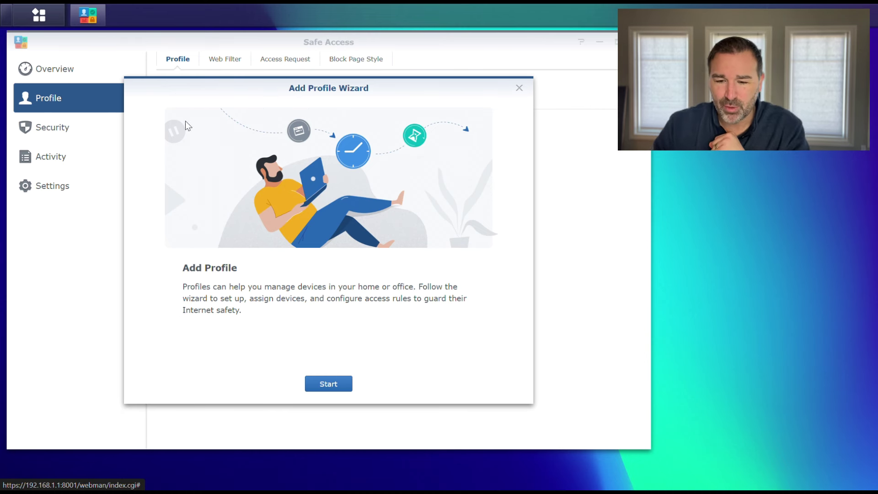
pyautogui.click(329, 384)
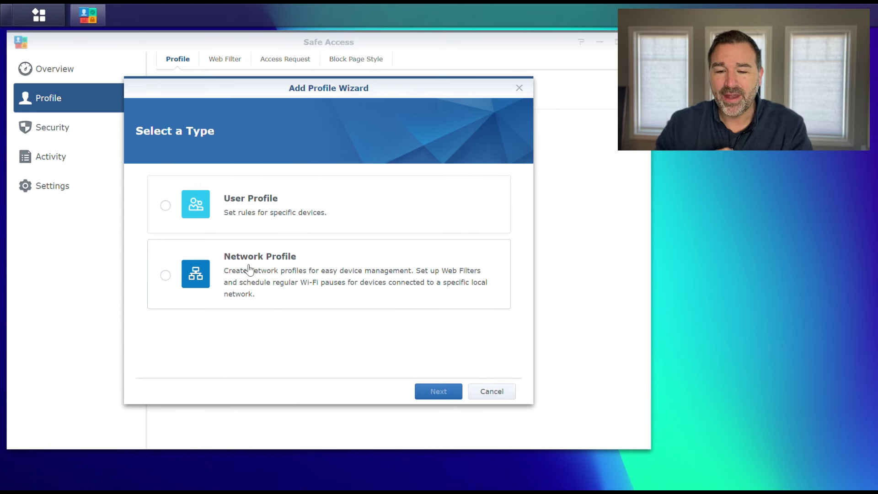
pyautogui.click(165, 207)
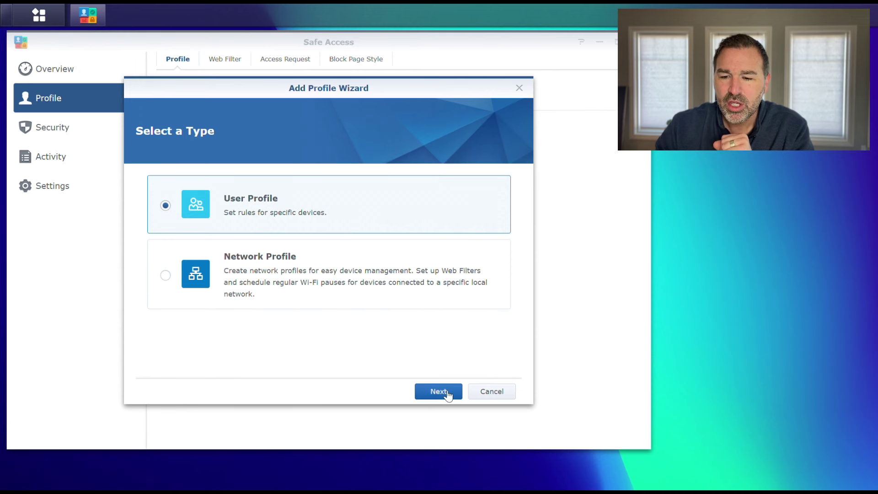
pyautogui.click(446, 392)
pyautogui.click(295, 314)
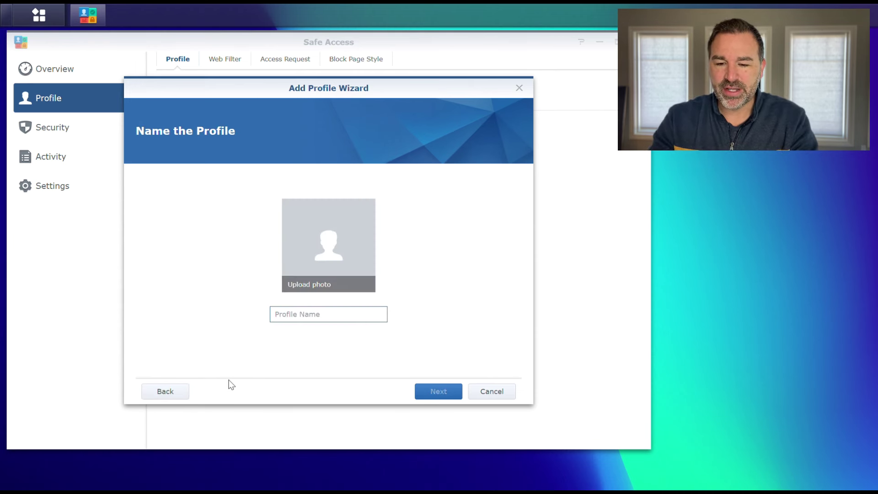
# Step: Name the new profile 'Kids'
pyautogui.write('Ki')
pyautogui.write('ss')
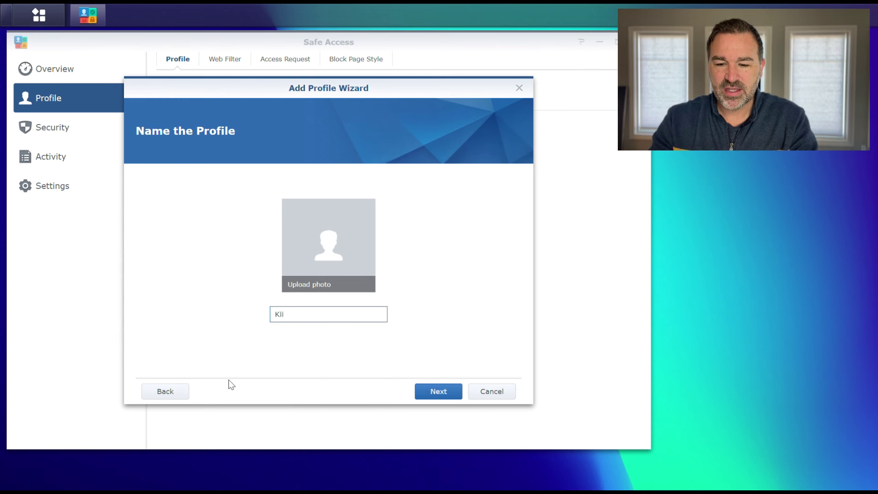
pyautogui.press('BackSpace')
pyautogui.press('BackSpace')
pyautogui.write('ds')
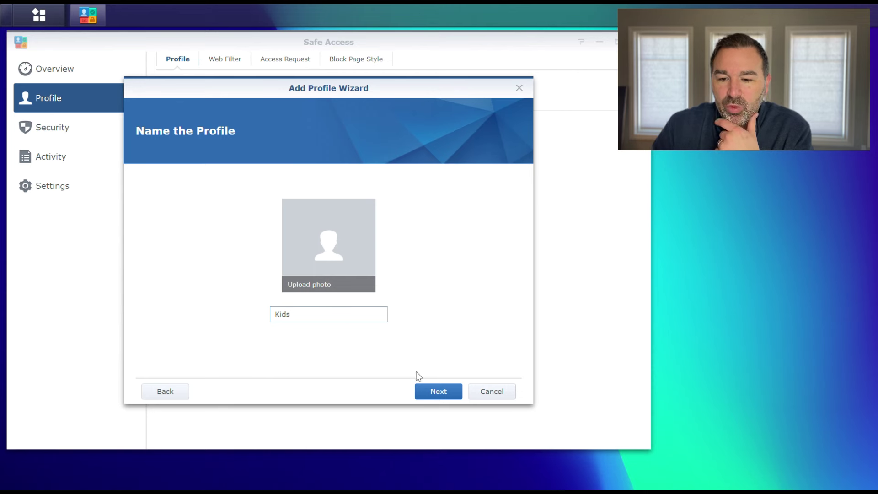
pyautogui.click(433, 392)
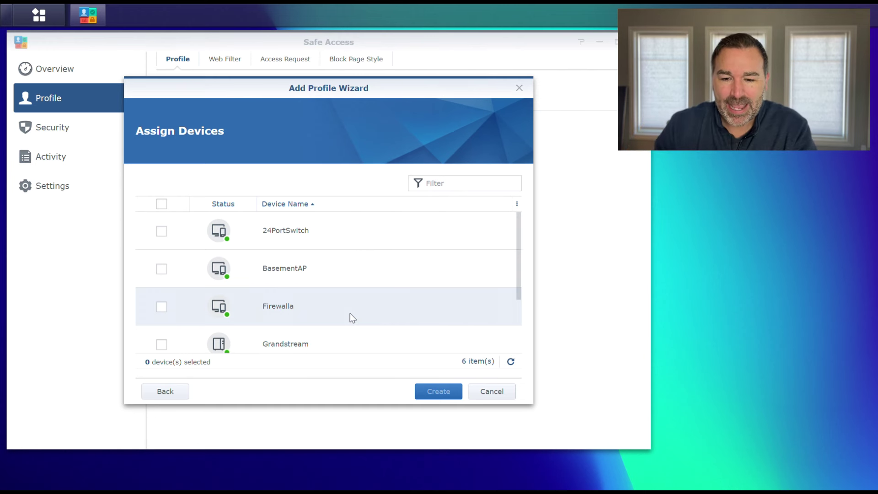
# Step: Assign the iPhone to the Kids profile and finish creating it
pyautogui.scroll(-2, 352, 289)
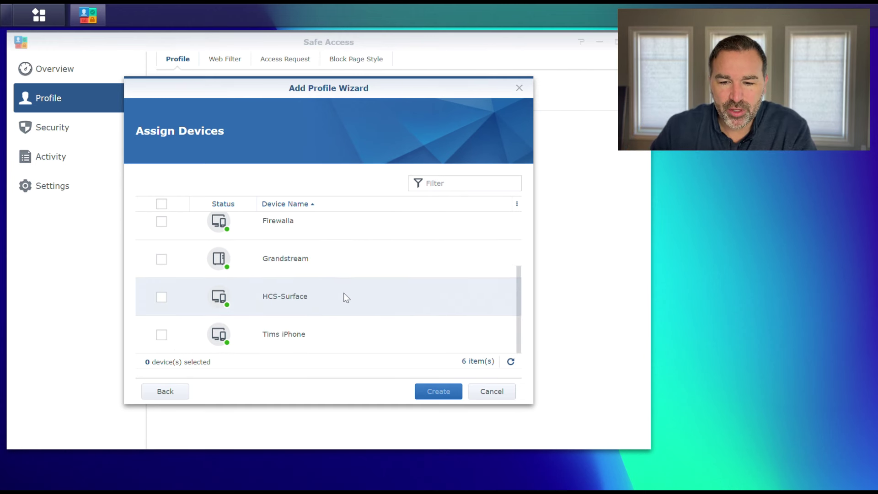
pyautogui.click(160, 337)
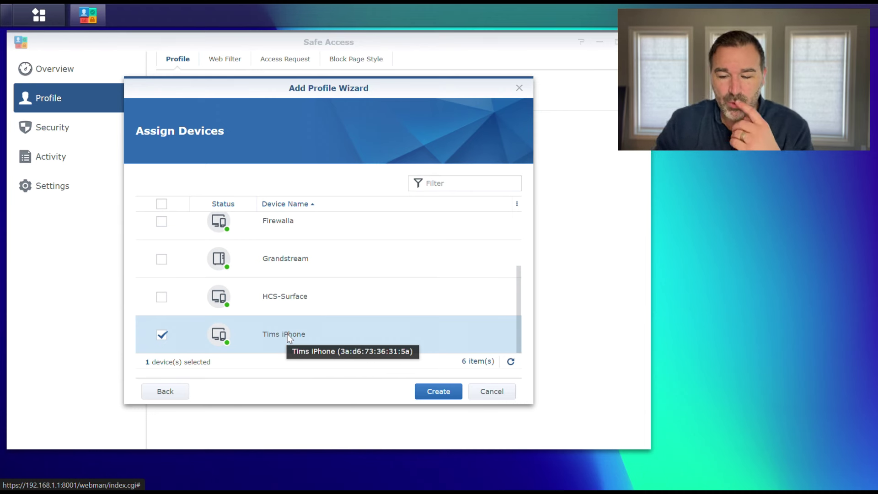
pyautogui.click(442, 389)
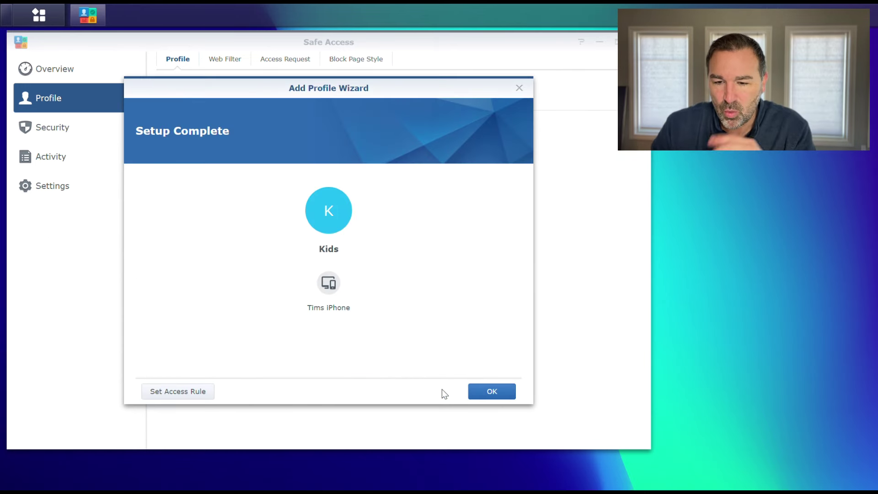
pyautogui.click(505, 392)
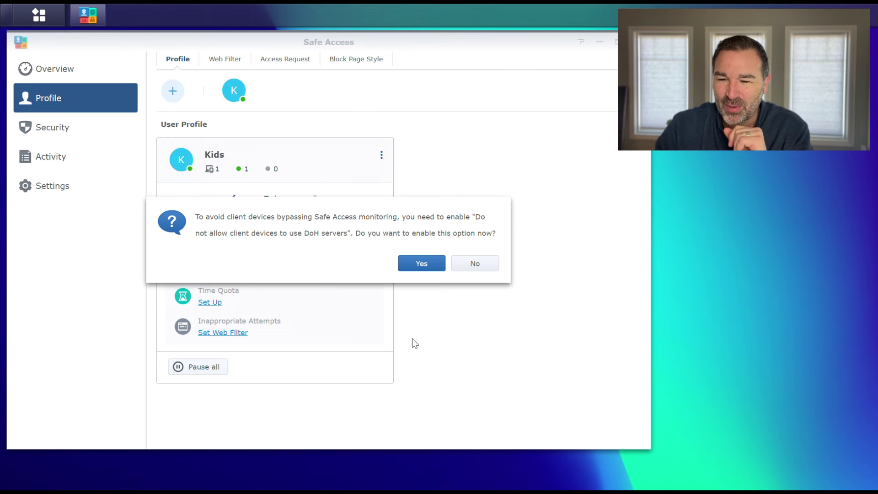
# Step: Block client devices from using DoH servers in Network Center Security and apply it
pyautogui.click(425, 263)
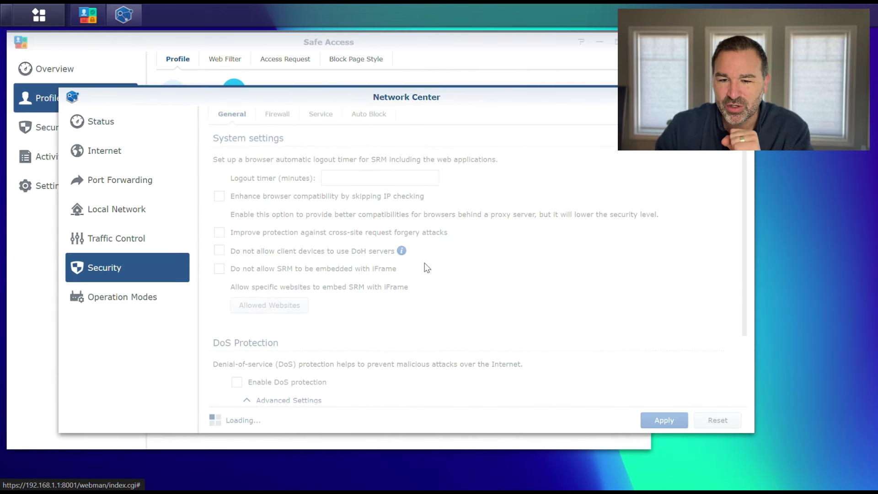
pyautogui.click(222, 252)
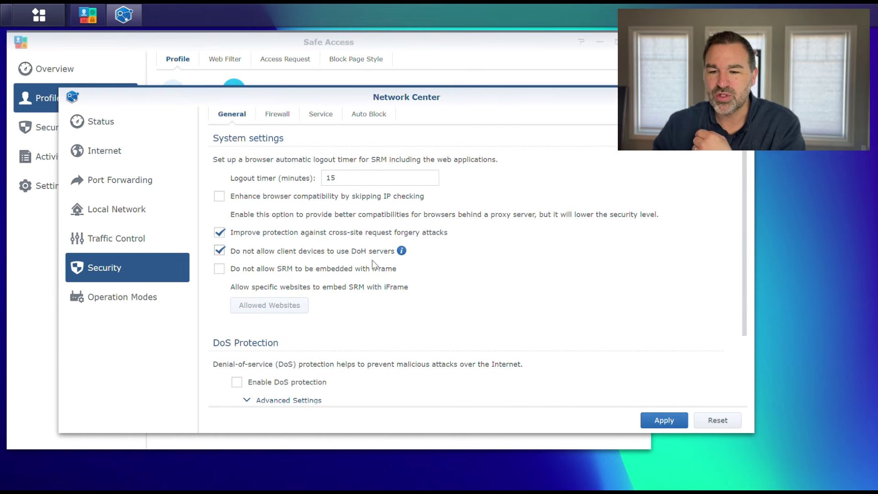
pyautogui.click(657, 424)
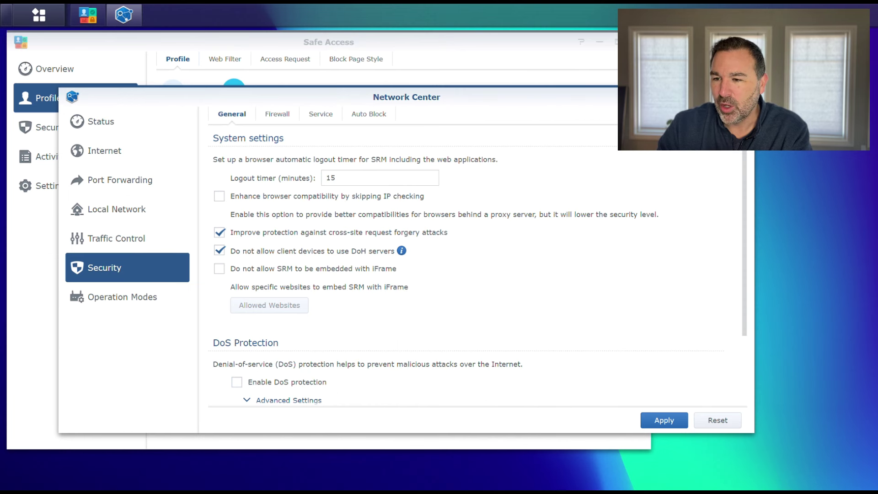
pyautogui.click(744, 97)
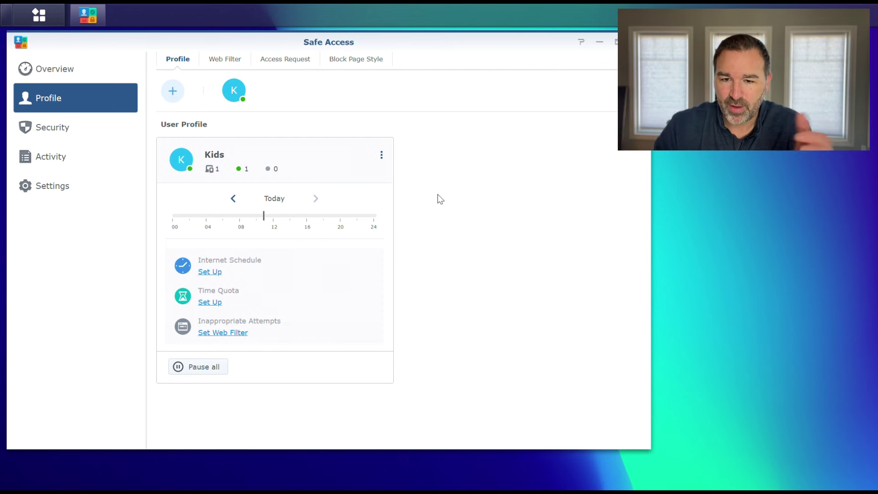
# Step: Edit the Kids profile and switch on its Internet Schedule, which blocks before 8:00 and from 21:00
pyautogui.click(382, 157)
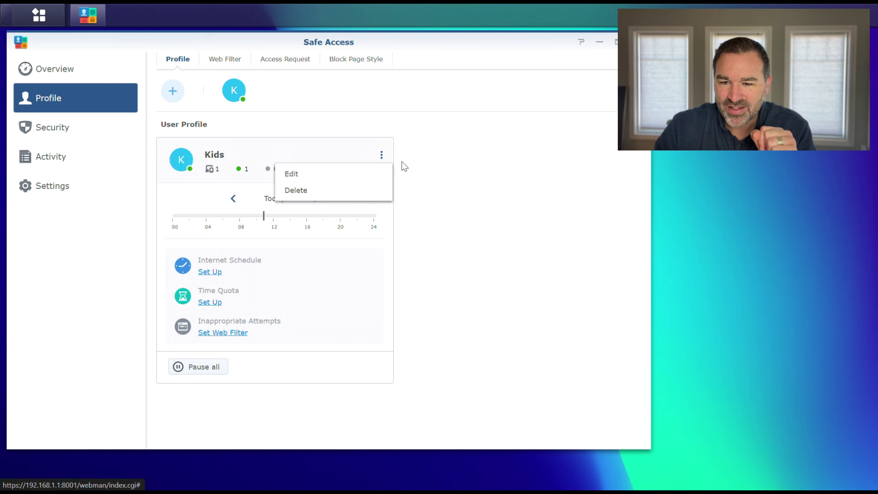
pyautogui.click(295, 175)
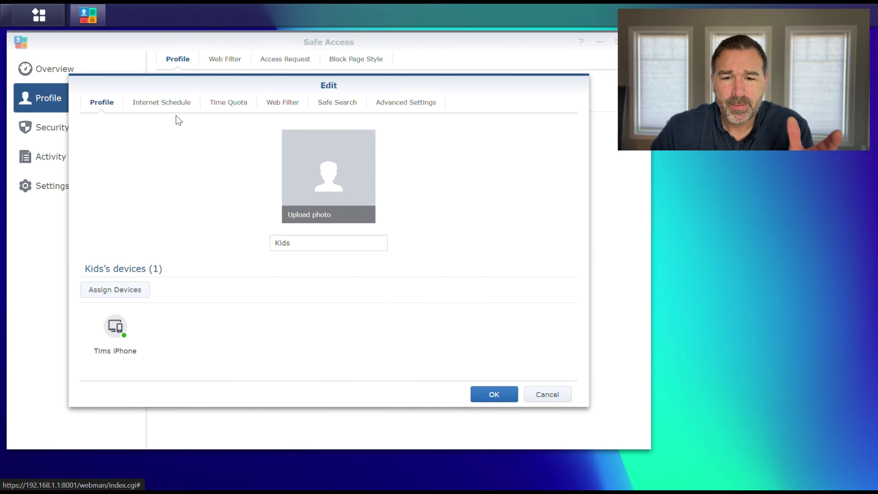
pyautogui.click(163, 104)
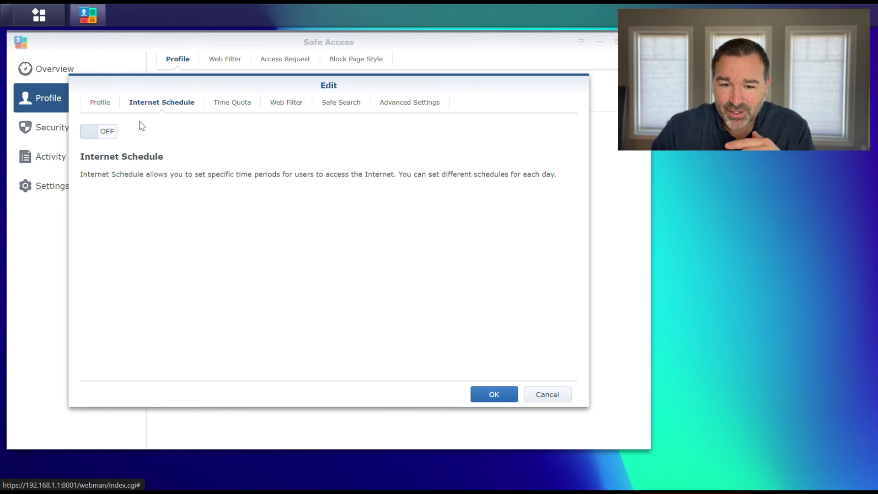
pyautogui.click(90, 131)
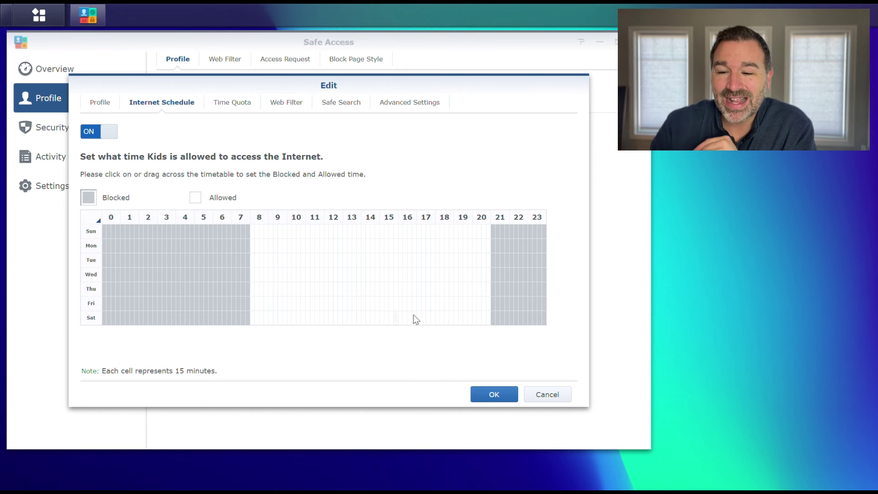
# Step: Paint the Kids timetable to allow 7:00–20:00 every day, block the rest, and save
pyautogui.moveTo(458, 226); pyautogui.dragTo(487, 322)
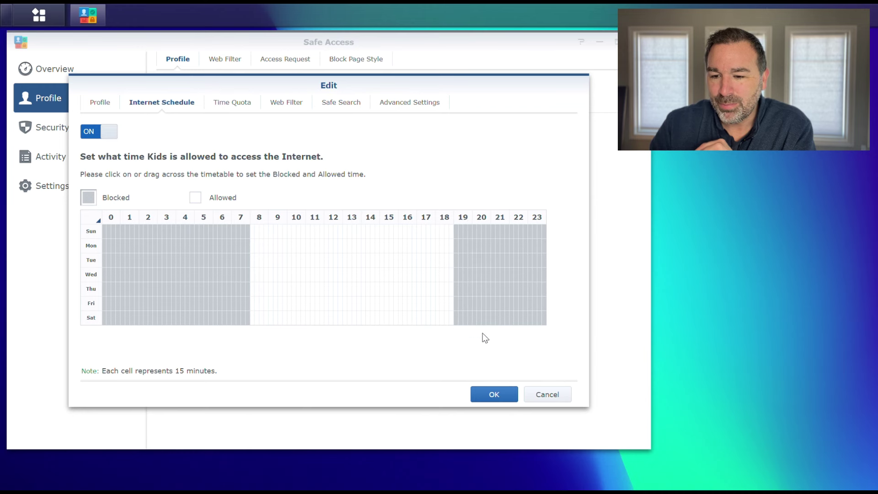
pyautogui.click(195, 197)
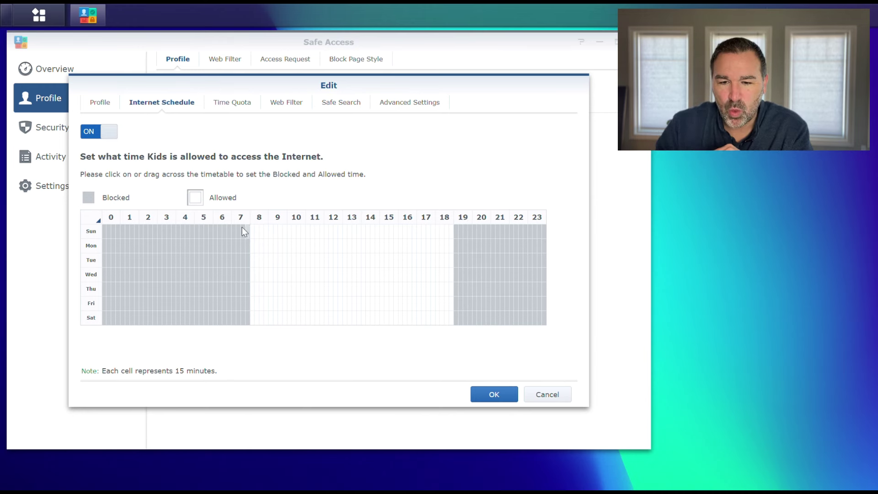
pyautogui.moveTo(272, 232); pyautogui.dragTo(231, 323)
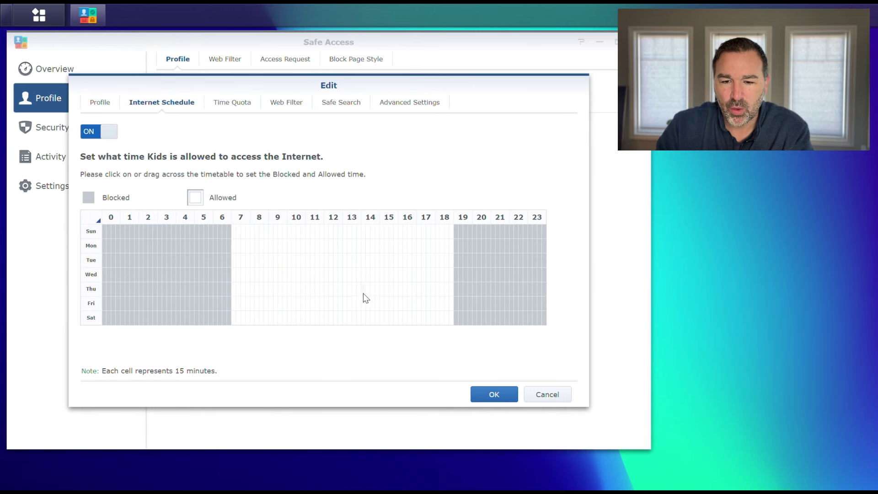
pyautogui.click(89, 206)
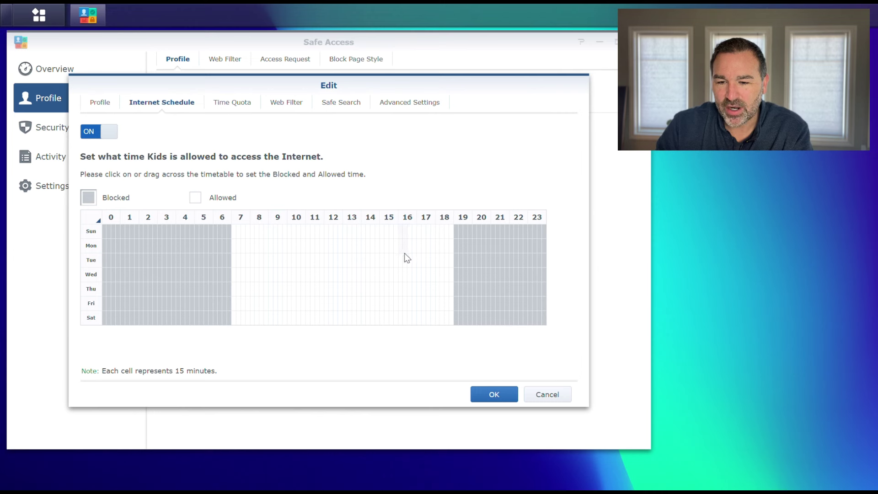
pyautogui.moveTo(451, 312); pyautogui.dragTo(449, 322)
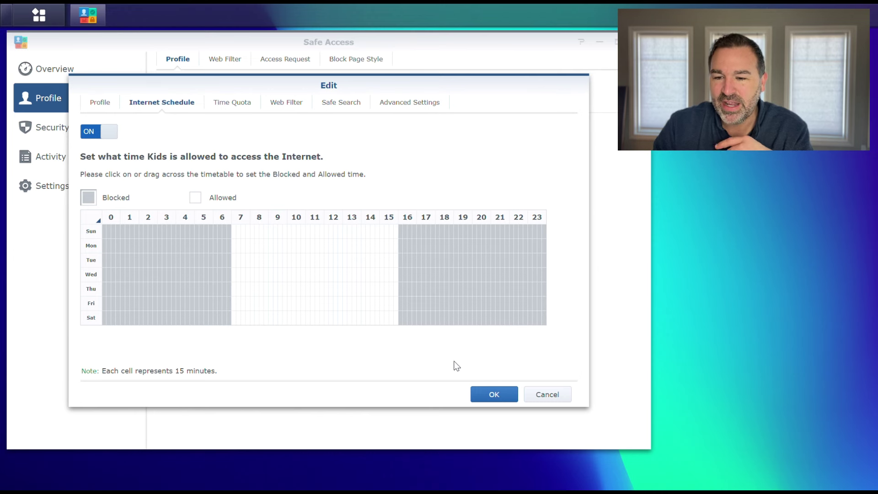
pyautogui.click(195, 197)
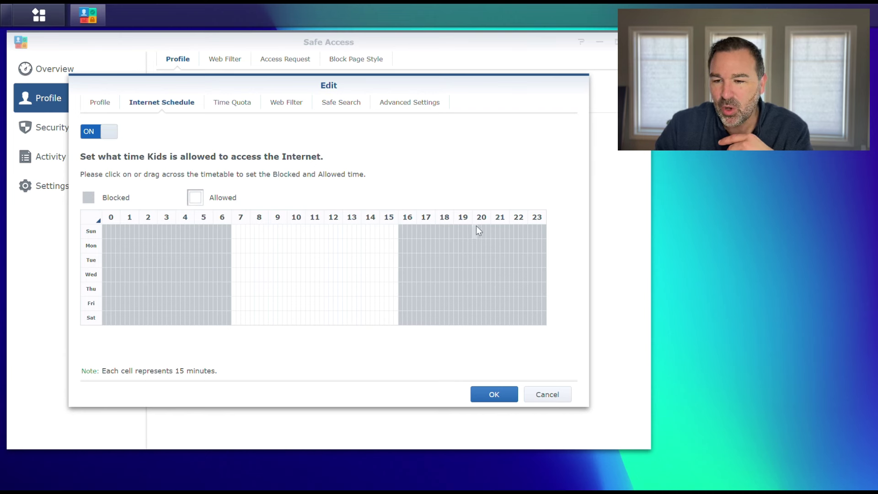
pyautogui.moveTo(483, 226); pyautogui.dragTo(461, 327)
pyautogui.moveTo(461, 325); pyautogui.dragTo(461, 325)
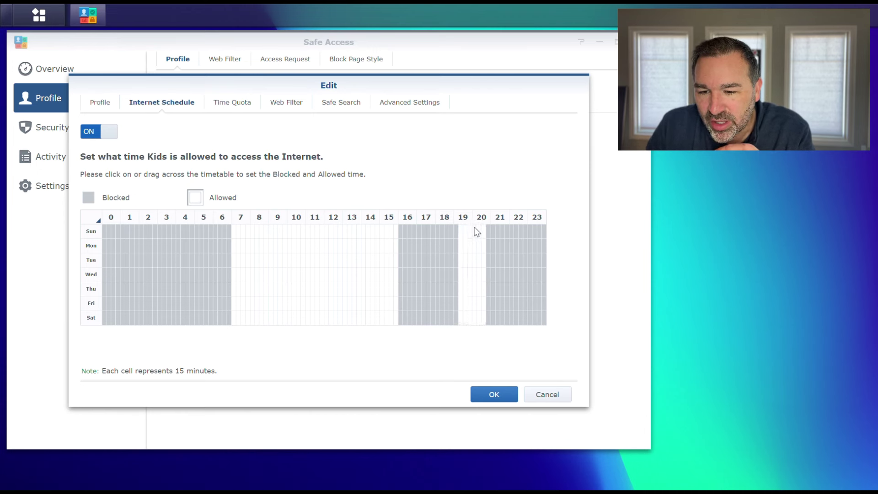
pyautogui.moveTo(458, 227); pyautogui.dragTo(372, 333)
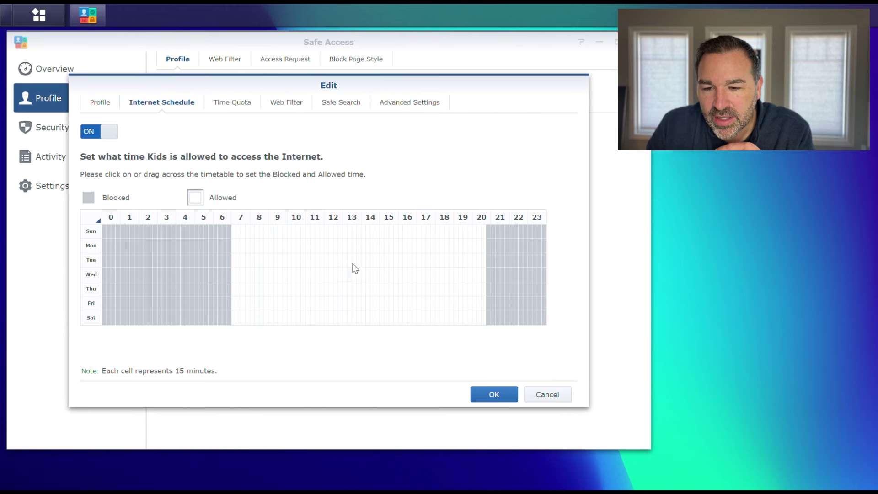
pyautogui.click(88, 197)
pyautogui.moveTo(475, 228)
pyautogui.mouseDown()
pyautogui.moveTo(481, 323)
pyautogui.moveTo(521, 323)
pyautogui.mouseUp()
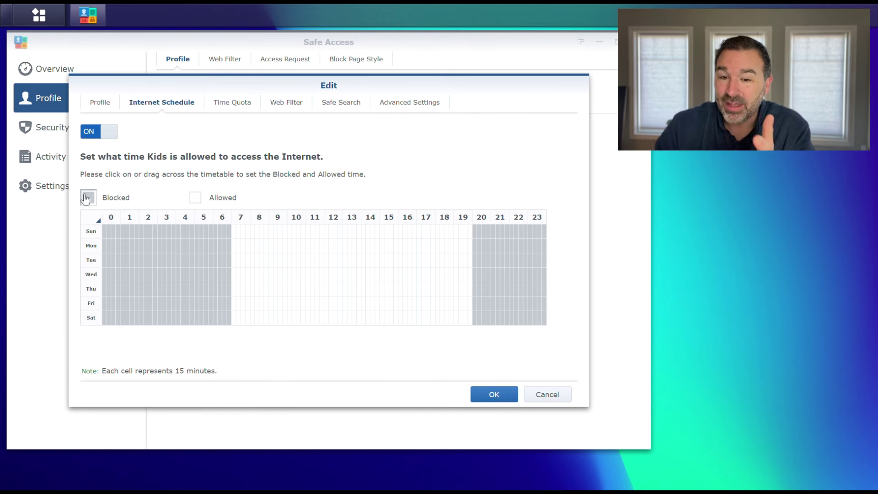
pyautogui.click(495, 396)
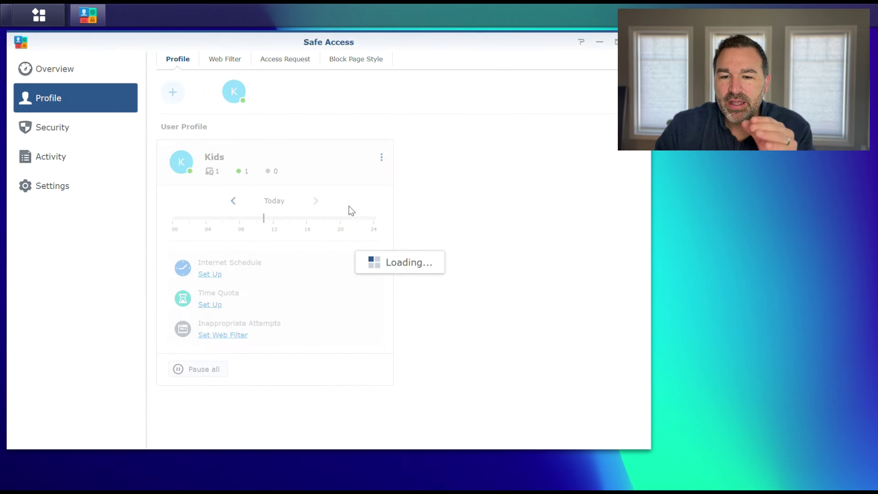
# Step: Reopen the Kids profile editor, check the saved schedule, and view its Time Quota settings
pyautogui.click(382, 158)
pyautogui.click(296, 178)
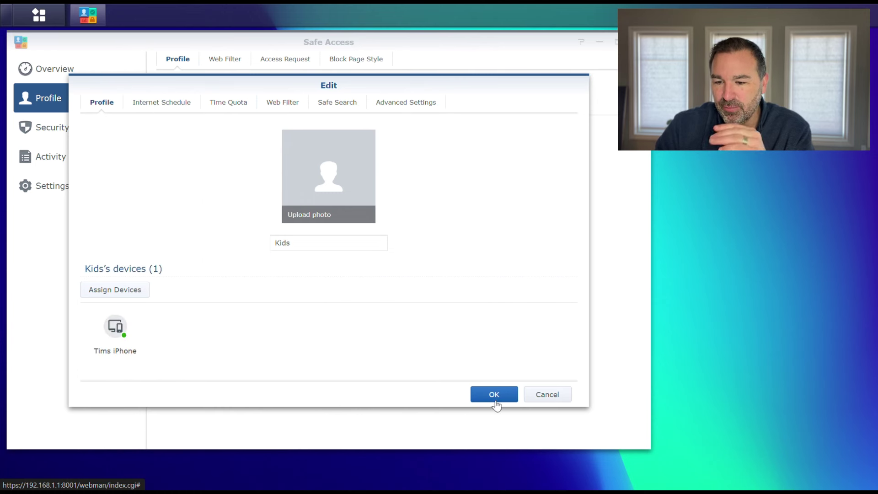
pyautogui.click(163, 102)
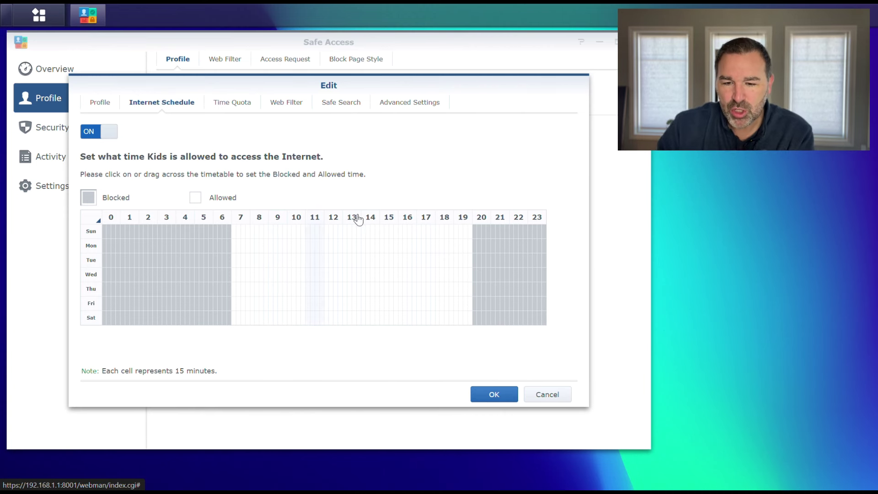
pyautogui.click(245, 109)
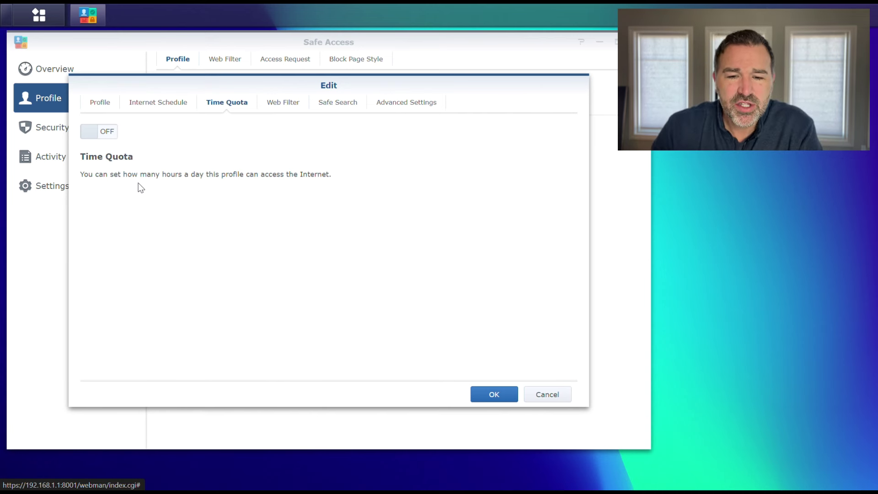
# Step: Enable a per-weekday Kids time quota: 3h30 Sunday–Thursday, 4h30 Friday, none Saturday
pyautogui.click(104, 132)
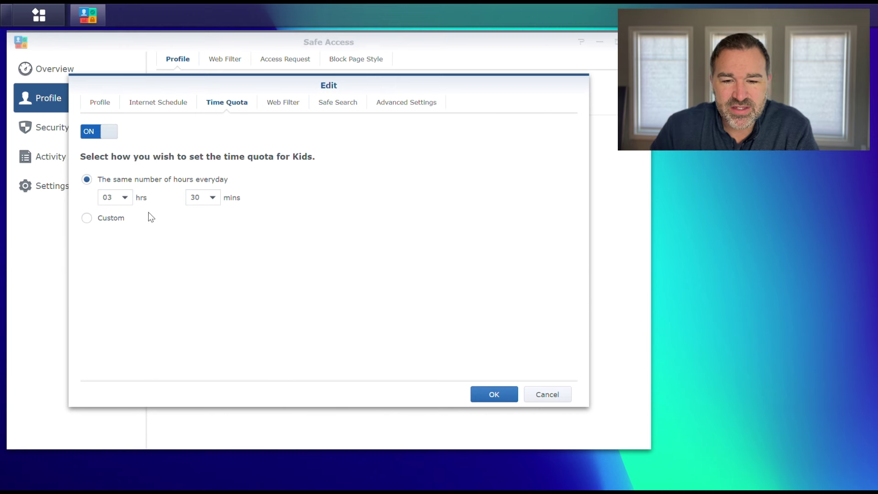
pyautogui.click(88, 218)
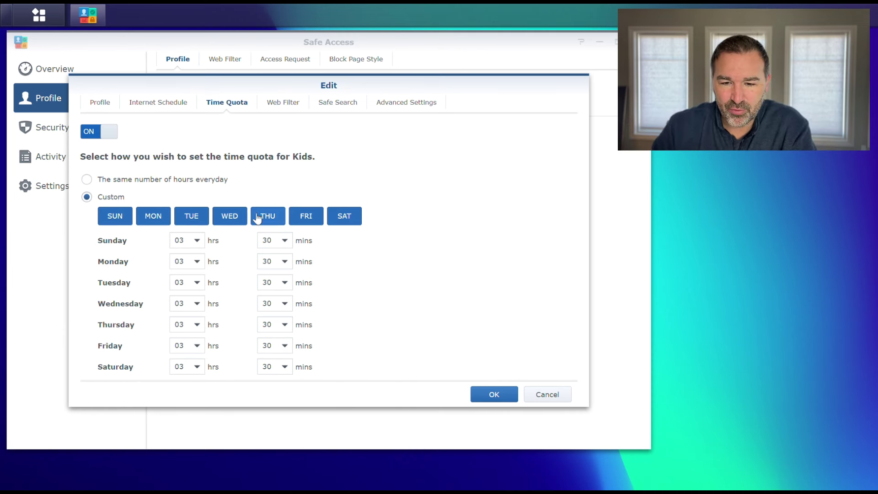
pyautogui.click(350, 220)
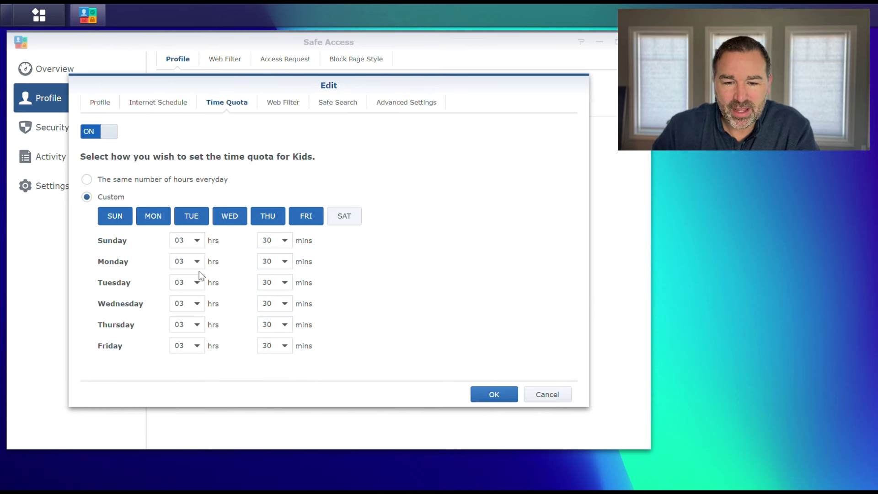
pyautogui.click(197, 346)
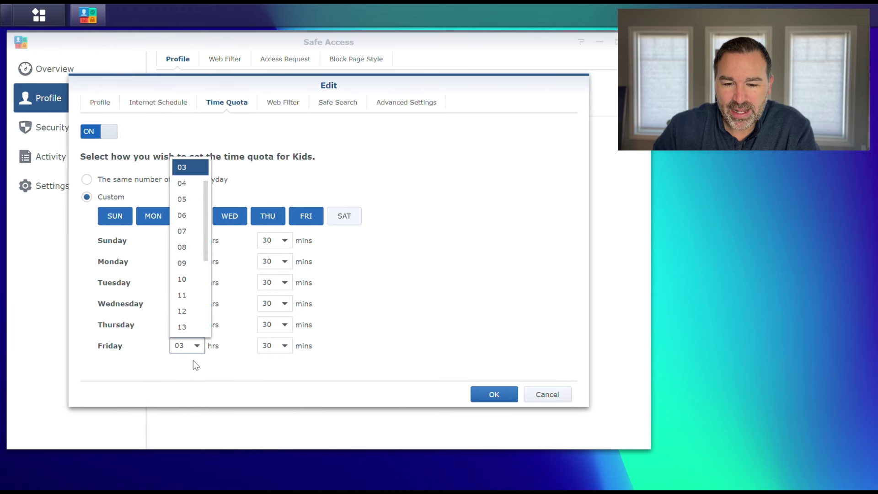
pyautogui.click(188, 183)
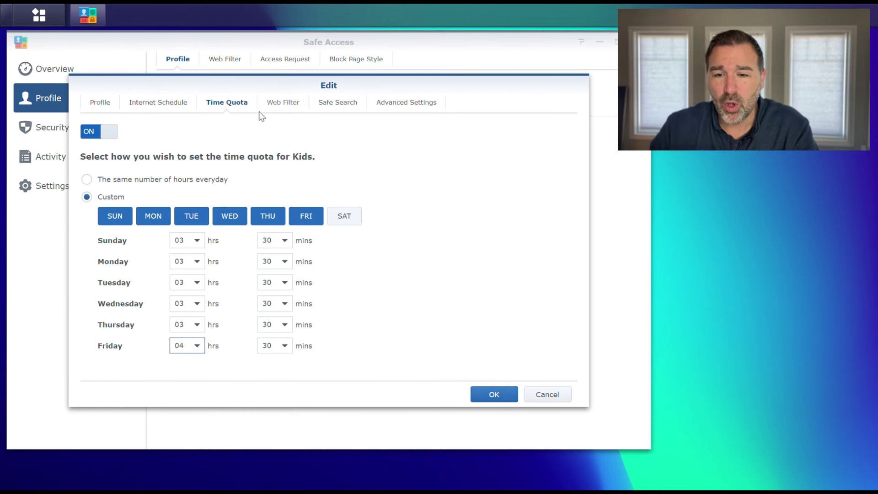
pyautogui.click(285, 103)
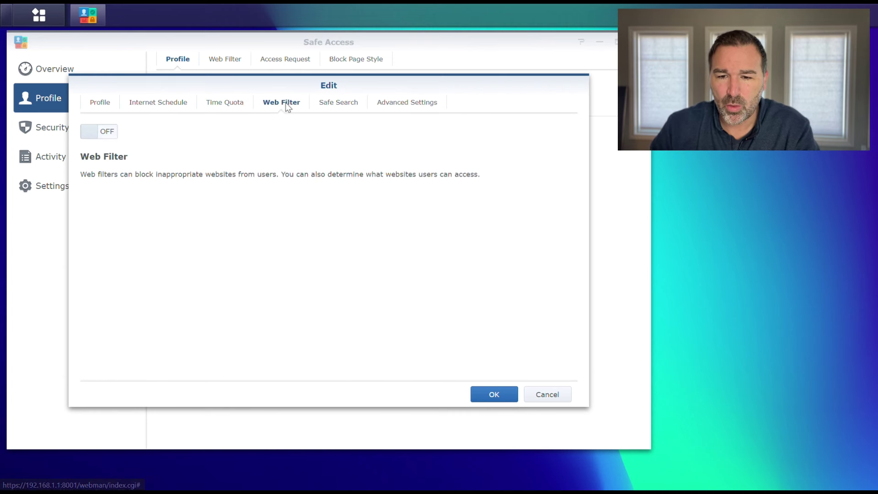
# Step: Turn on Kids web filtering with iCloud Private Relay blocked, and pick the Custom filter
pyautogui.click(114, 134)
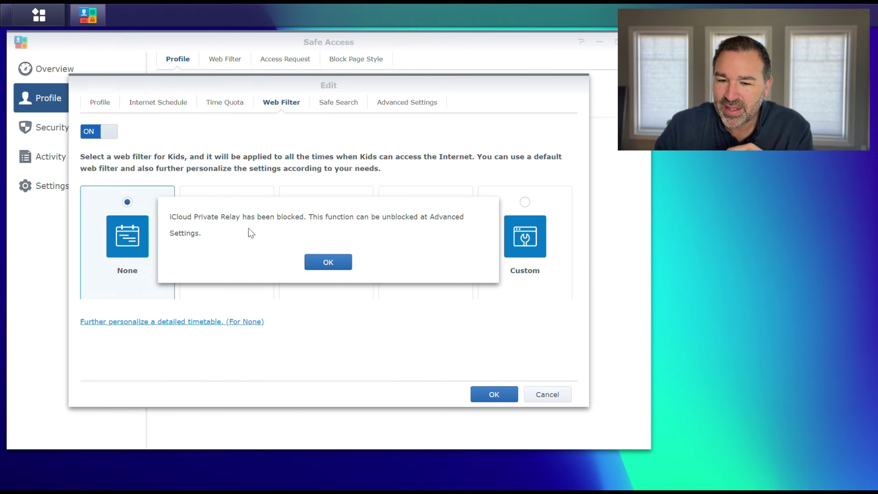
pyautogui.click(329, 262)
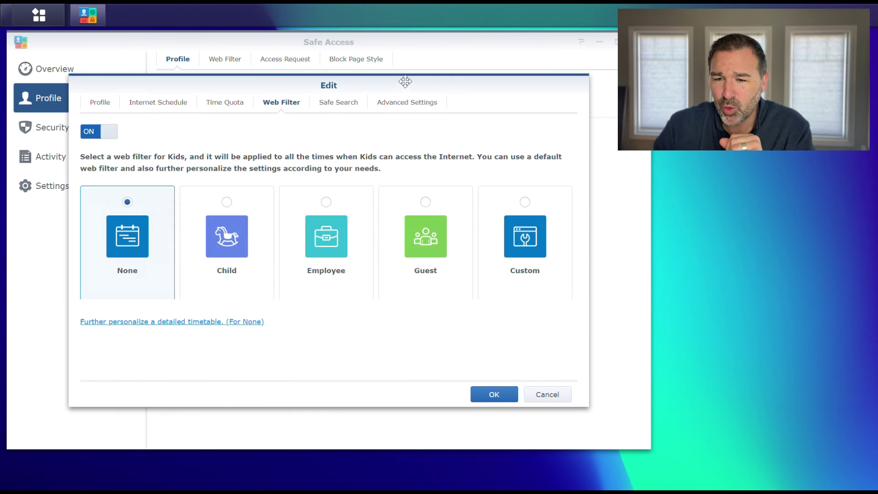
pyautogui.click(416, 104)
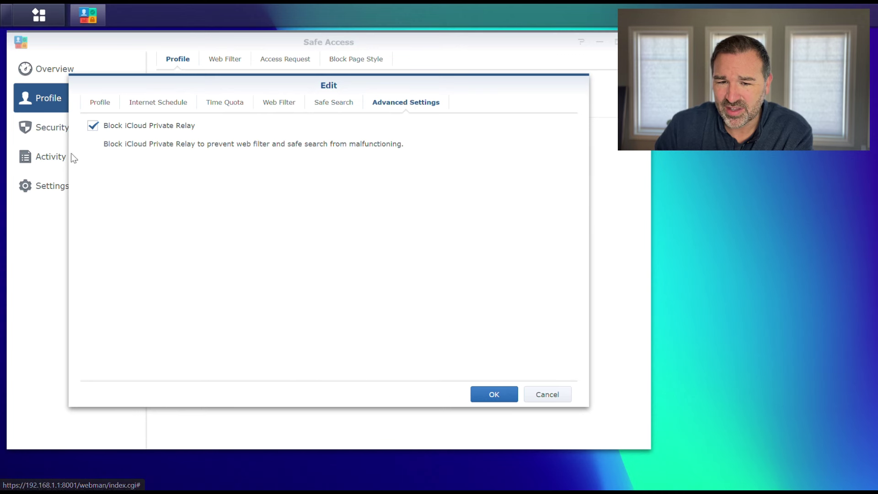
pyautogui.click(269, 105)
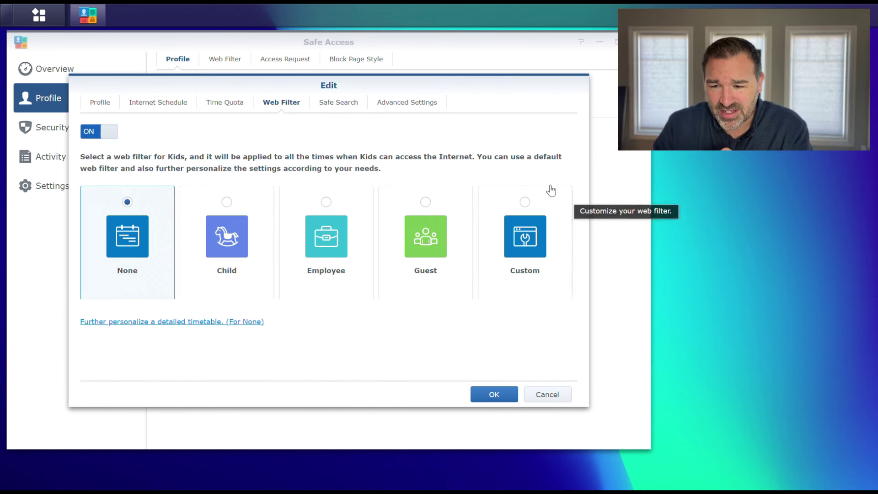
pyautogui.click(525, 202)
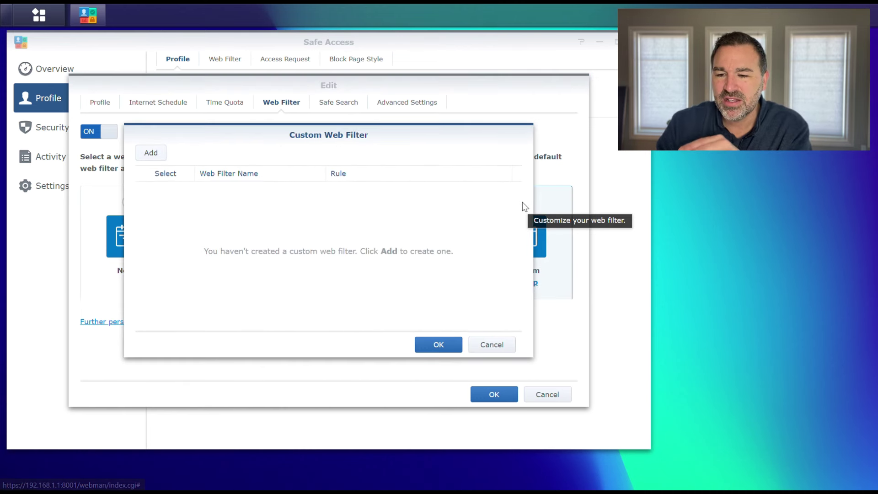
# Step: Add a new custom web filter named 'Kids' with the Block action
pyautogui.click(151, 152)
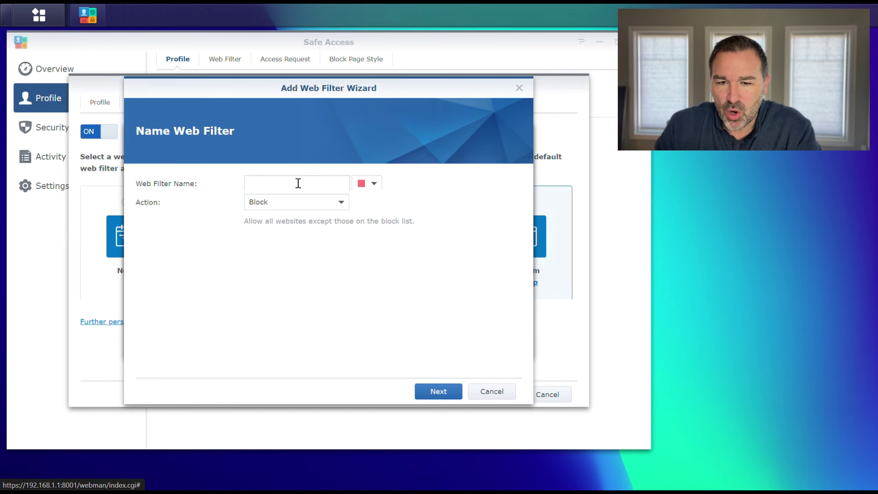
pyautogui.click(274, 182)
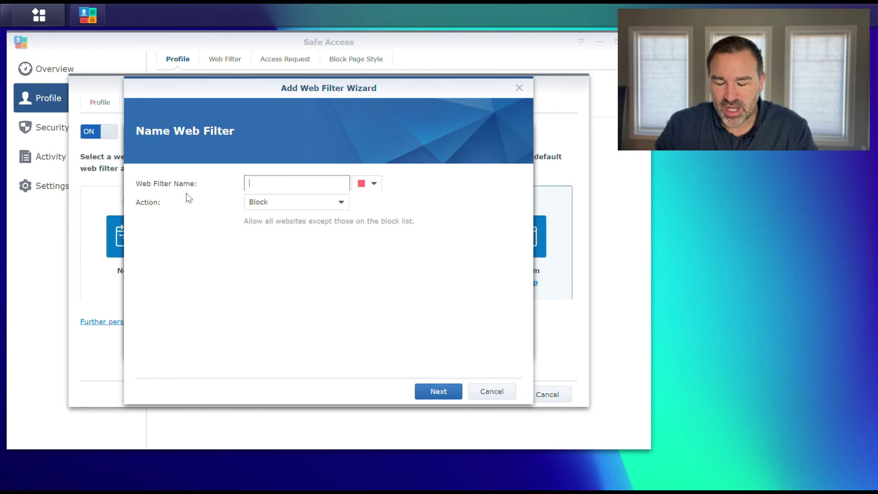
pyautogui.write('Kids')
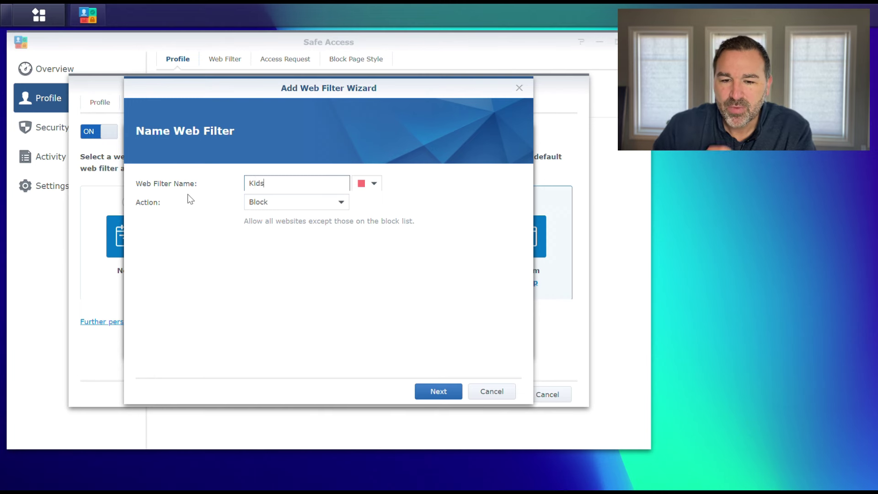
pyautogui.click(427, 390)
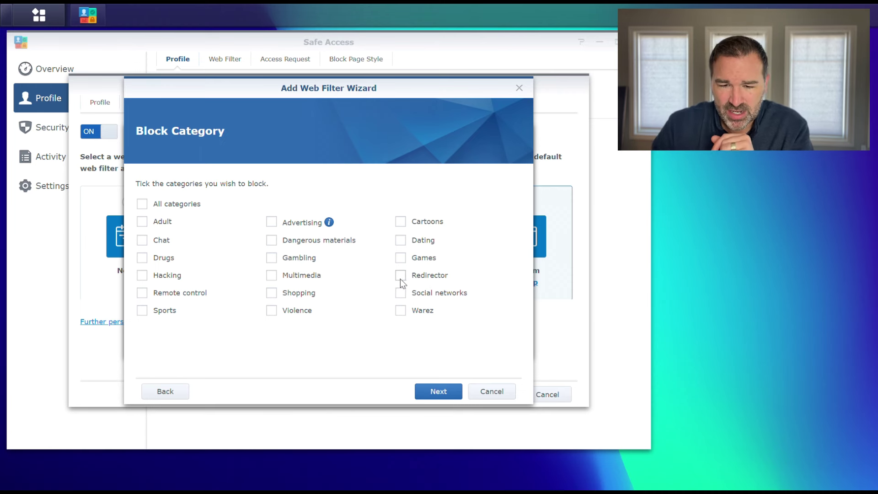
# Step: Block the Adult, Hacking, Gambling, Dating and Social networks categories, leaving the domain list empty
pyautogui.click(142, 222)
pyautogui.click(142, 275)
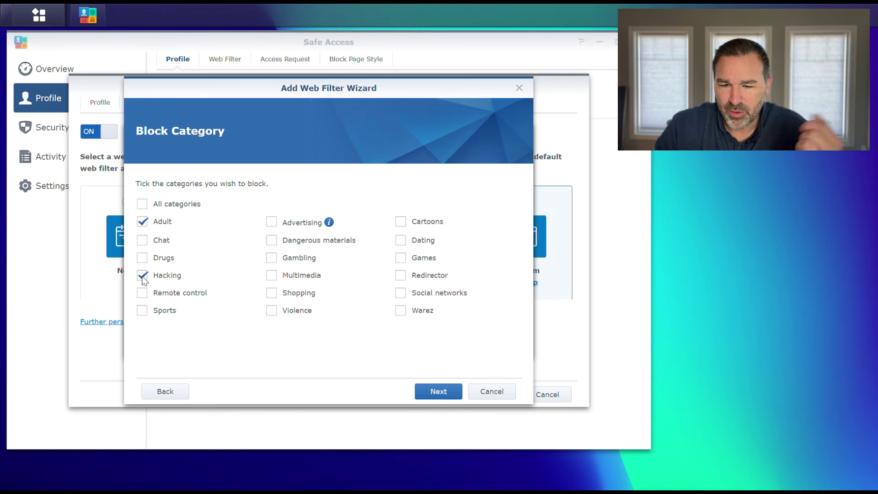
pyautogui.click(271, 258)
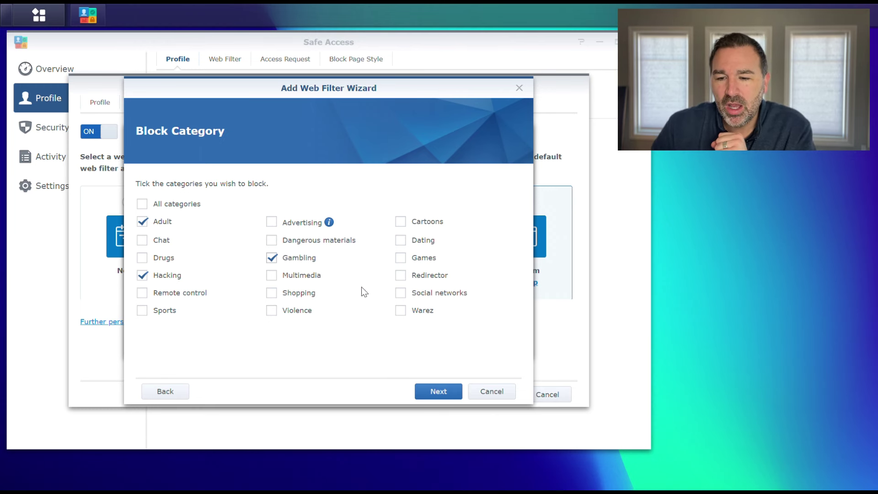
pyautogui.click(400, 242)
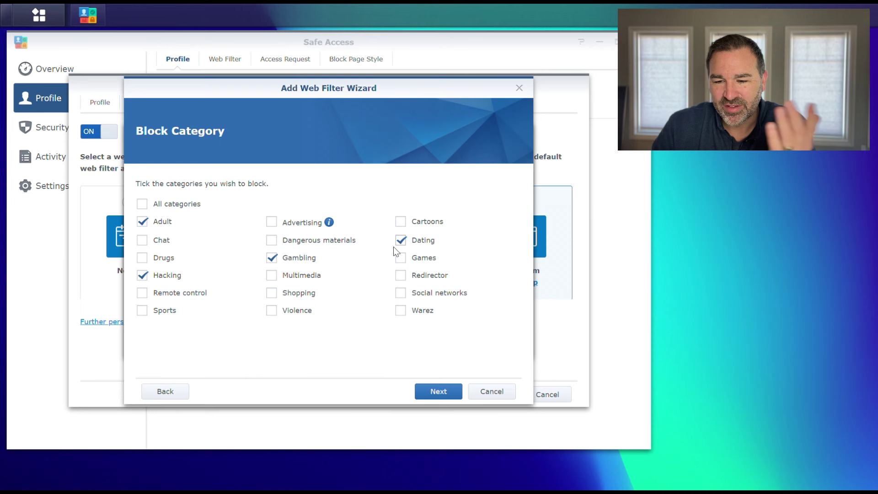
pyautogui.click(399, 293)
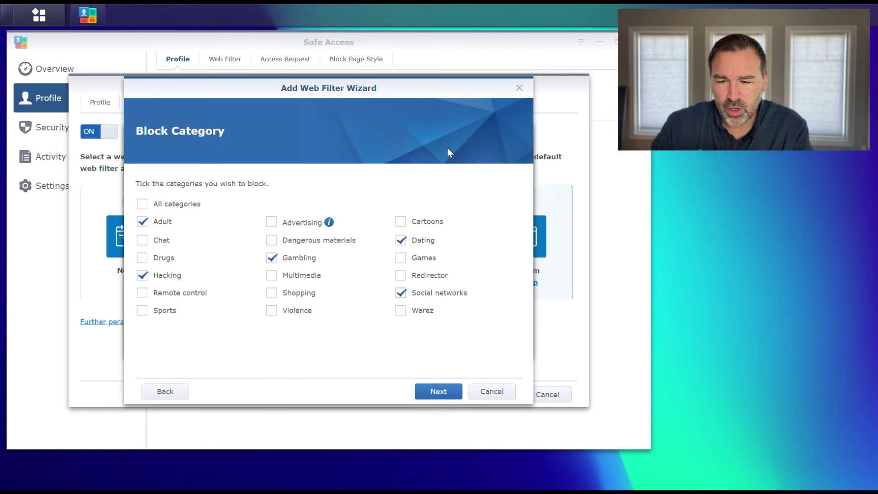
pyautogui.click(435, 392)
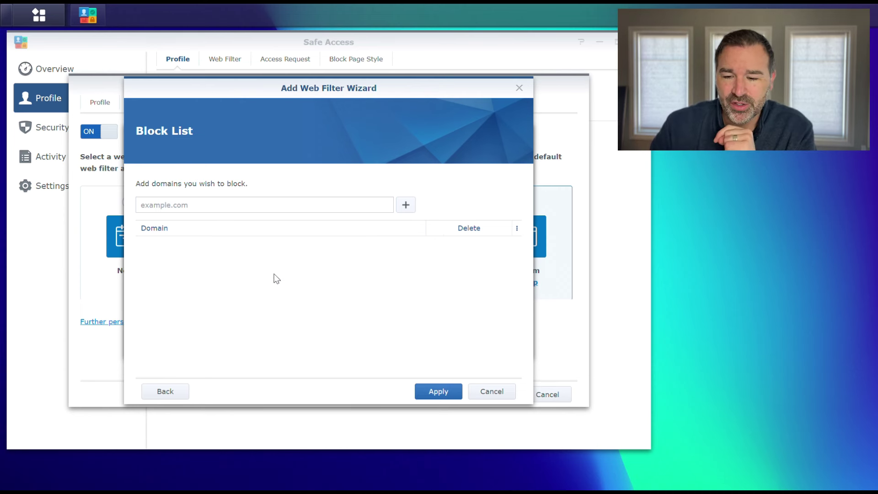
# Step: Apply the new Kids web filter and confirm it as the Kids profile's filter
pyautogui.click(448, 391)
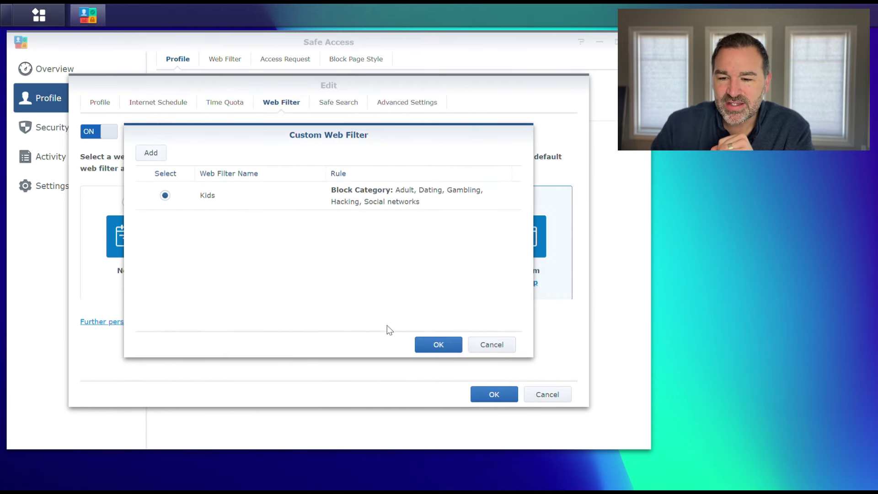
pyautogui.click(438, 345)
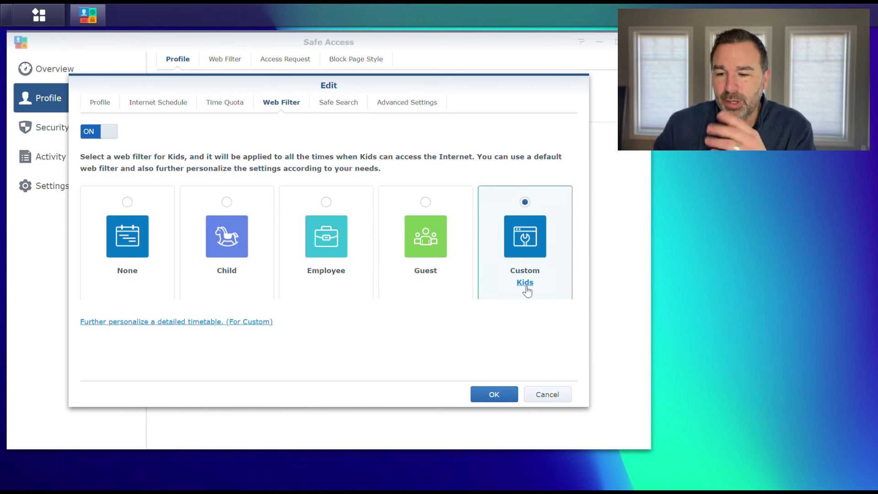
pyautogui.click(334, 104)
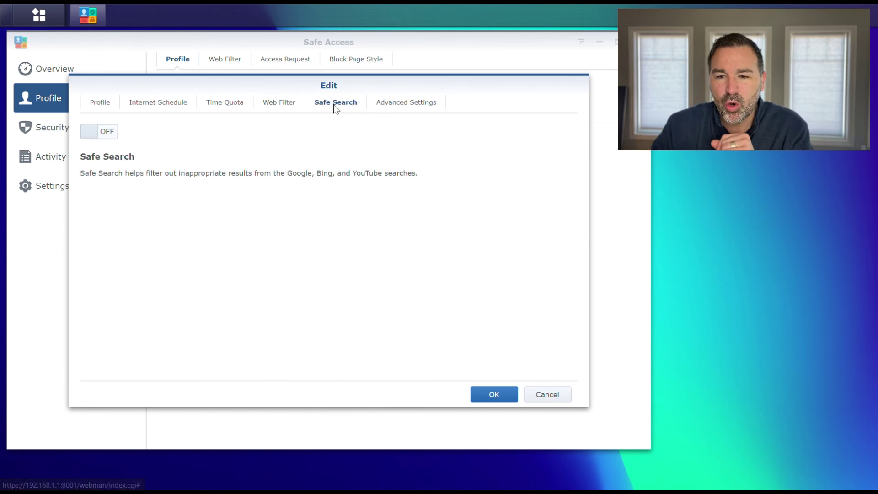
# Step: Turn on Kids Safe Search for YouTube (Moderate), Google, Bing and DuckDuckGo, blocking iCloud Private Relay
pyautogui.click(110, 131)
pyautogui.click(315, 260)
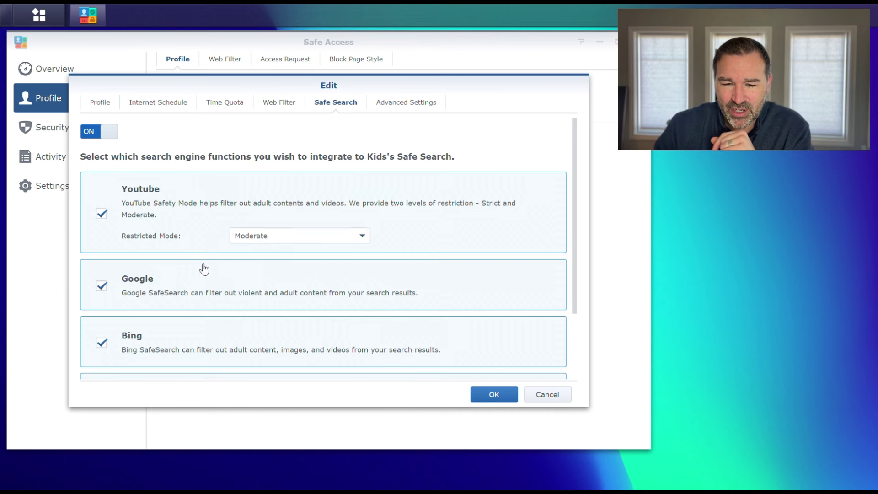
pyautogui.scroll(-2, 179, 262)
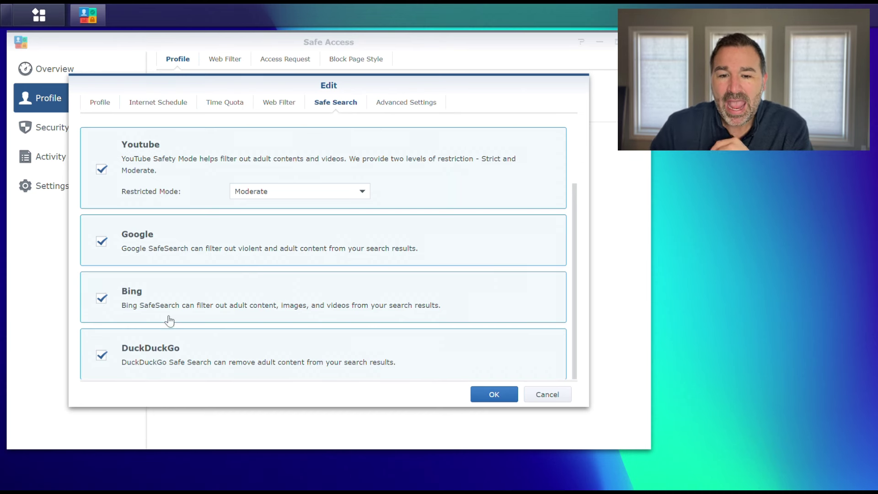
pyautogui.click(426, 102)
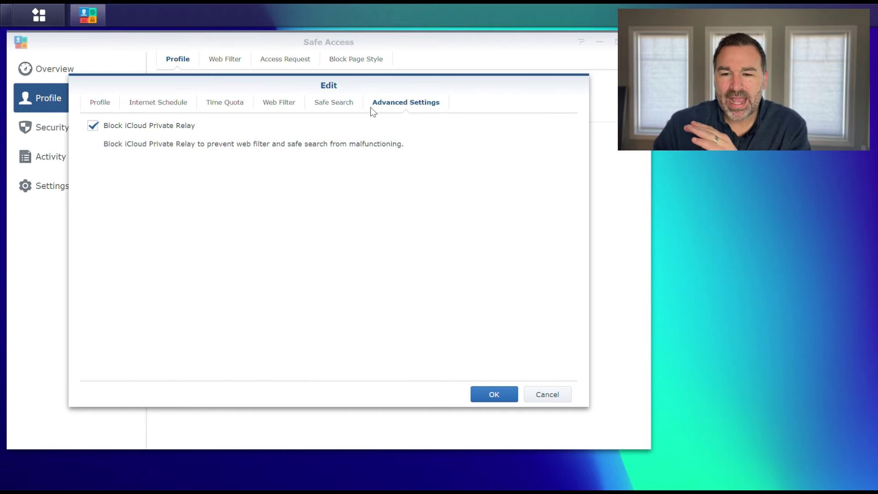
# Step: Review each Kids profile tab, then save the profile with its schedule and 3 hrs 30 mins quota
pyautogui.click(315, 103)
pyautogui.click(287, 103)
pyautogui.click(226, 102)
pyautogui.click(166, 104)
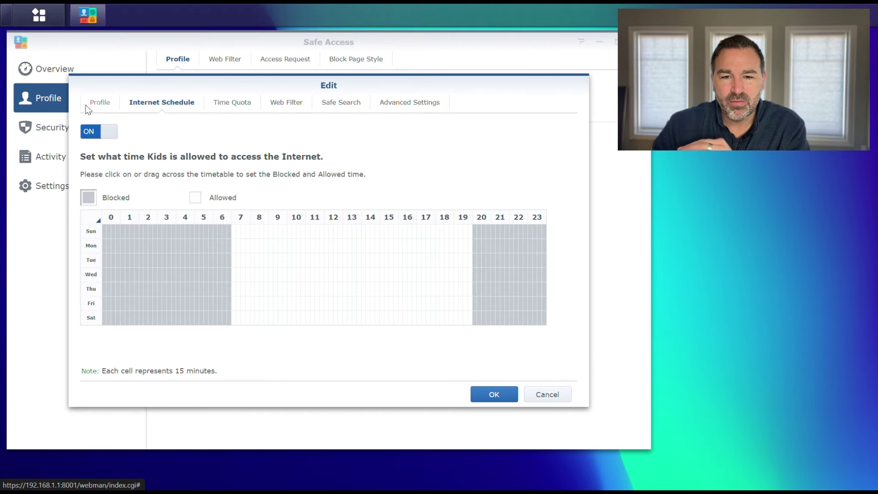
pyautogui.click(89, 103)
pyautogui.click(147, 104)
pyautogui.click(236, 104)
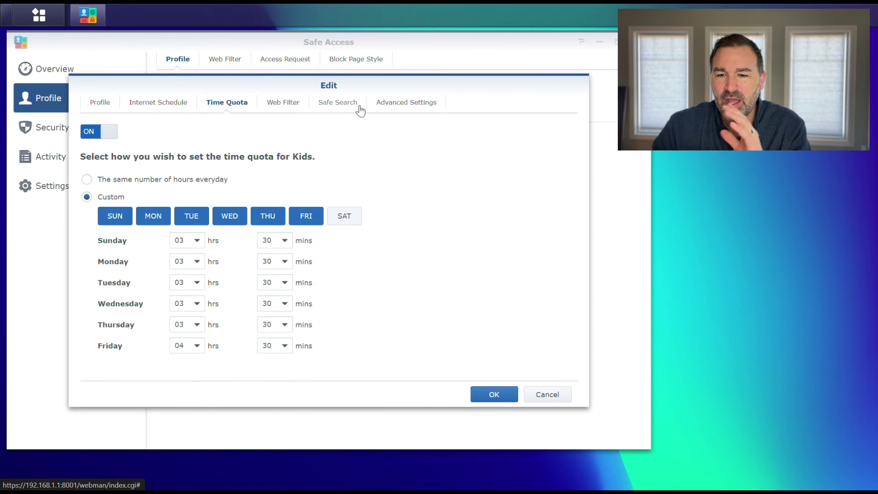
pyautogui.click(492, 395)
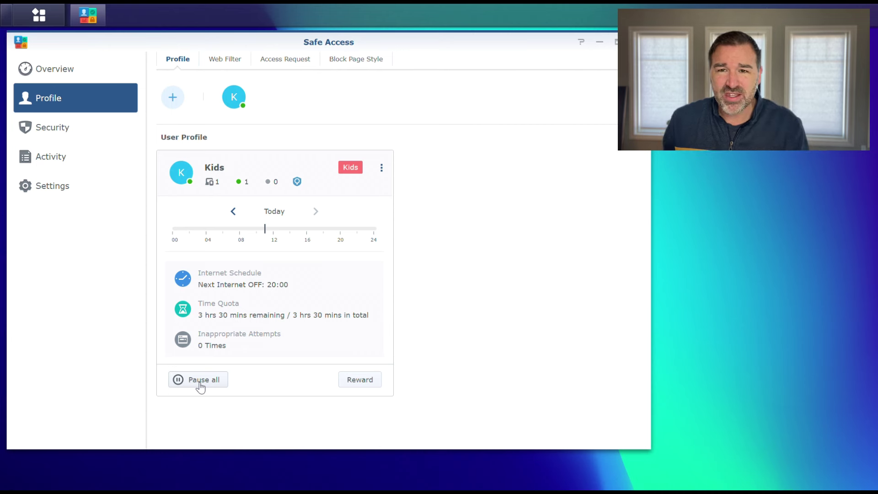
pyautogui.click(200, 387)
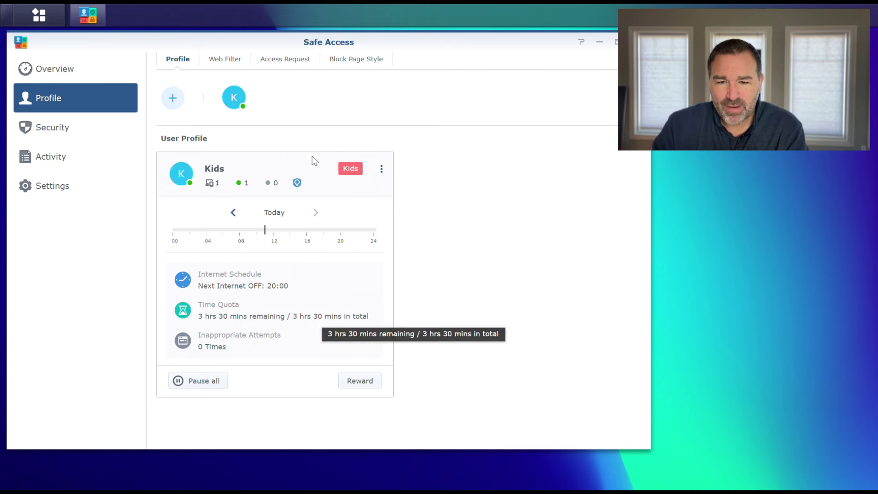
# Step: Select the custom Kids filter on the Web Filter tab, then view the empty Access Request list
pyautogui.click(224, 64)
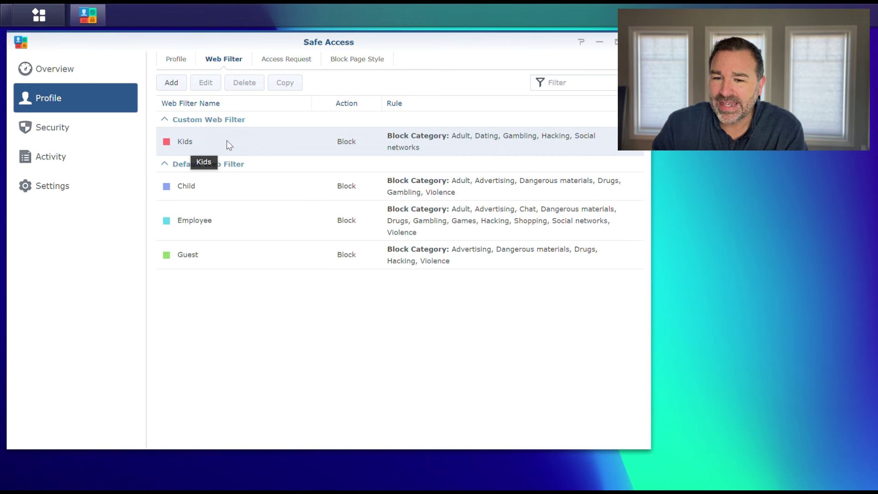
pyautogui.click(229, 144)
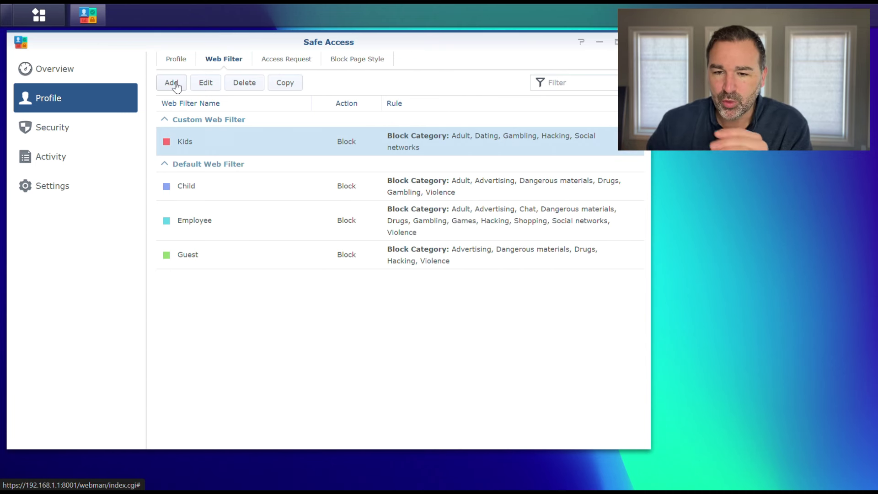
pyautogui.click(276, 64)
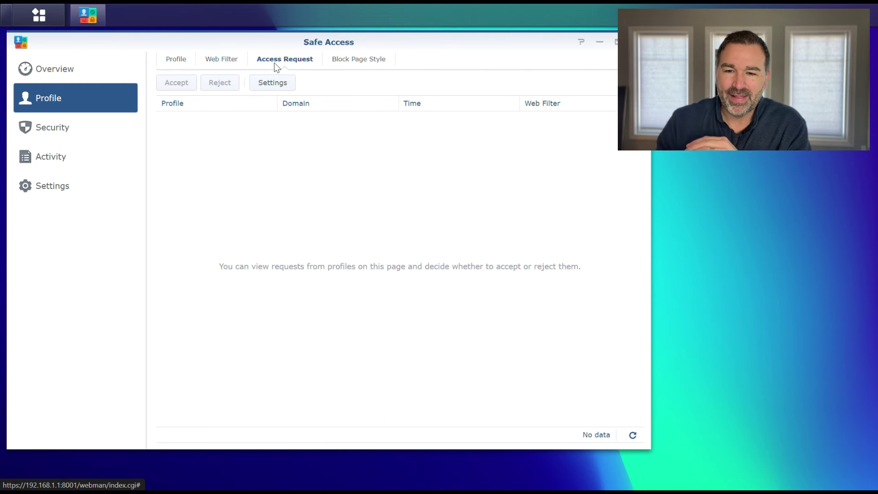
# Step: View Block Page Style, with customisation off and default colours #FFFFFF, #D8E1EB, #1D4A6A
pyautogui.click(361, 61)
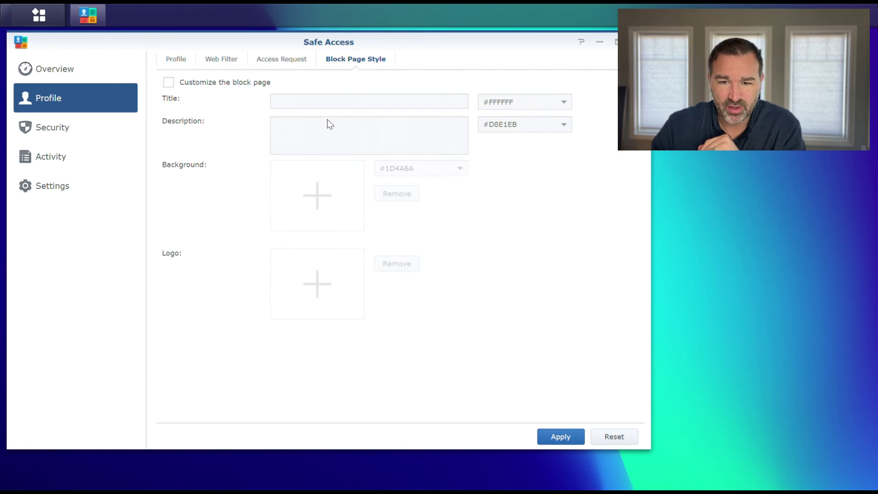
# Step: Return to the Safe Access profiles page showing the Kids card with 2 hrs 36 mins remaining
pyautogui.click(187, 64)
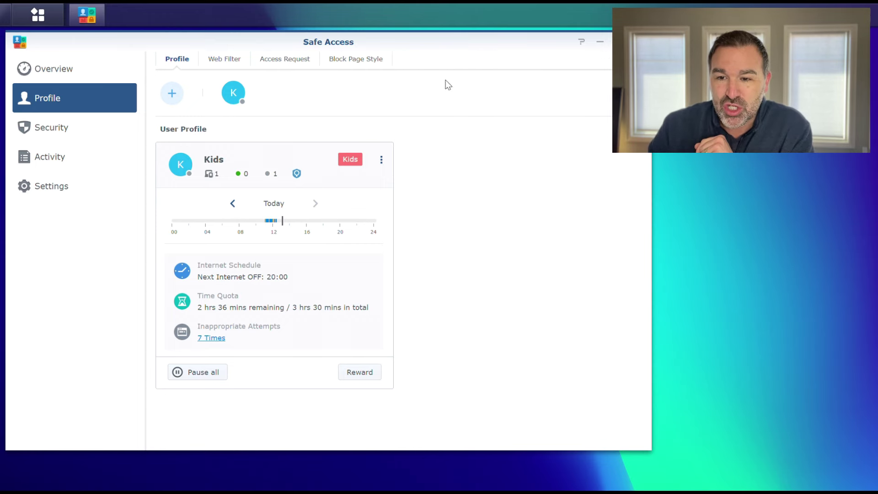
# Step: Shift the Safe Access window to the right and launch Wi-Fi Connect
pyautogui.moveTo(438, 42); pyautogui.dragTo(623, 41)
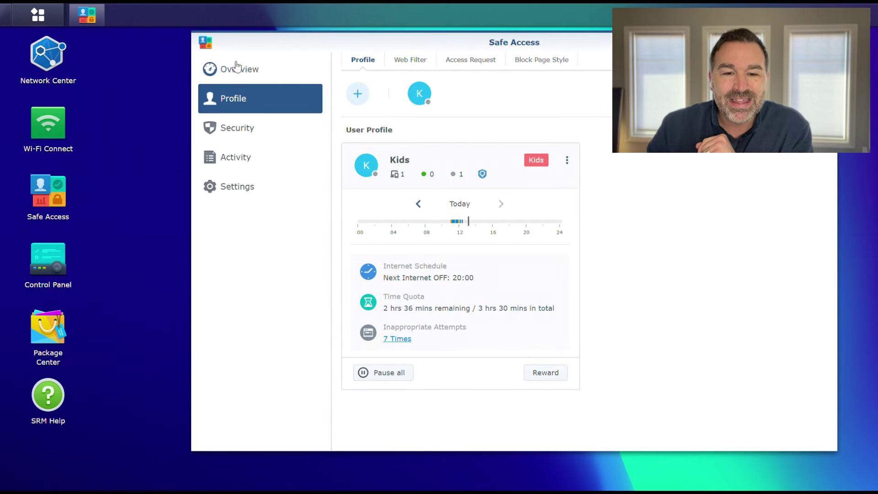
pyautogui.click(48, 57)
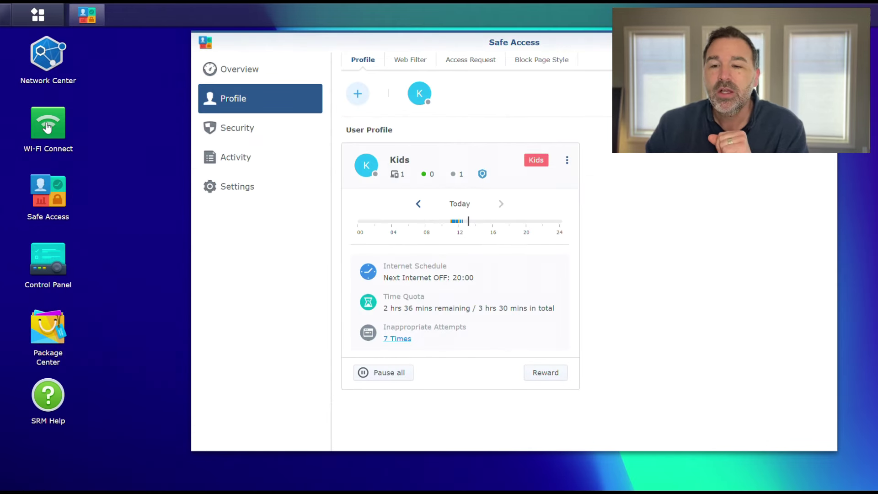
pyautogui.click(48, 127)
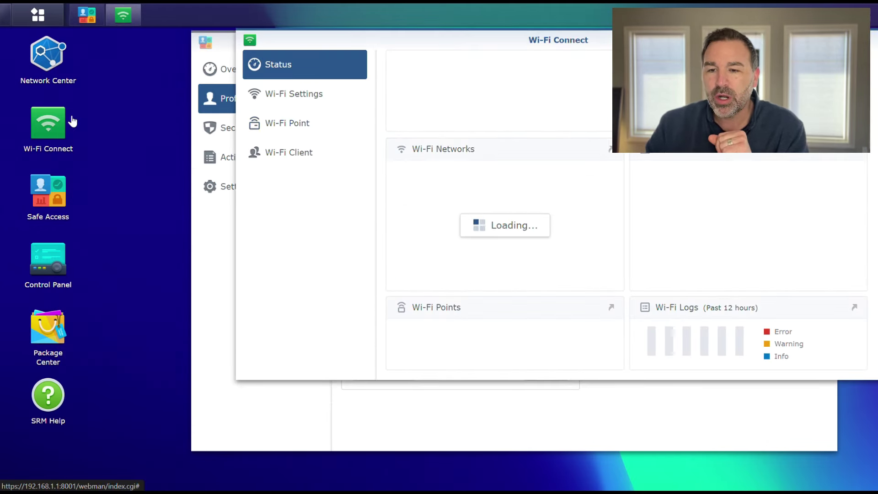
# Step: Create a new Wi-Fi network with SSID KIDS and its own password, apply it, and close Wi-Fi Connect
pyautogui.moveTo(449, 42); pyautogui.dragTo(317, 42)
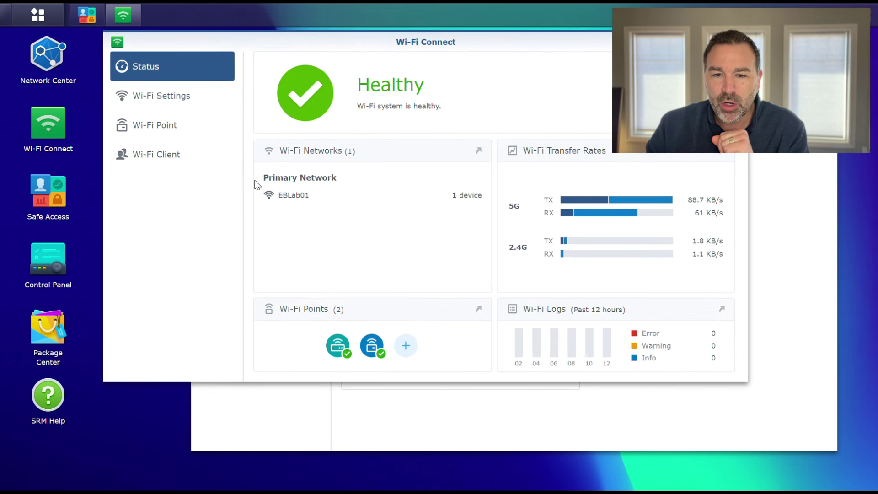
pyautogui.click(174, 99)
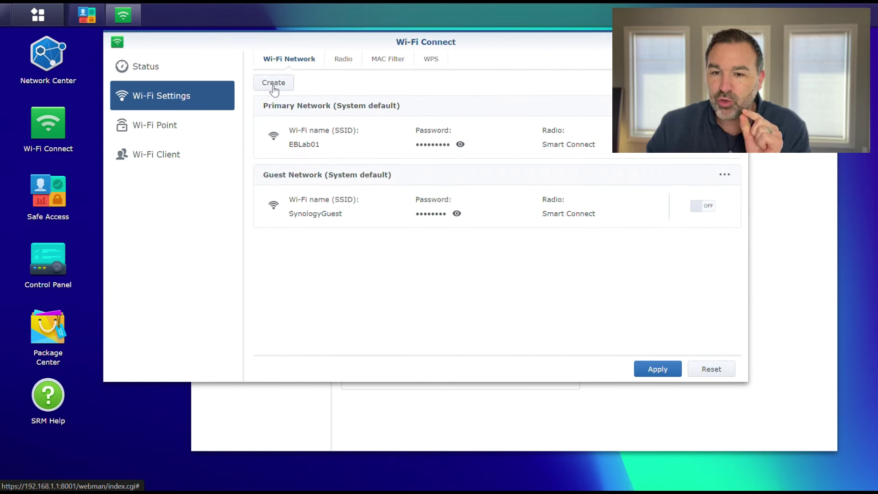
pyautogui.click(274, 83)
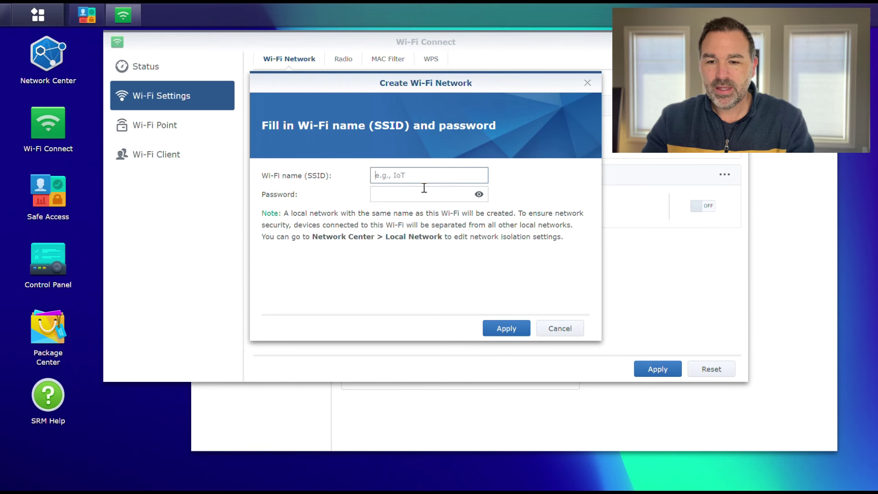
pyautogui.write('KIDS')
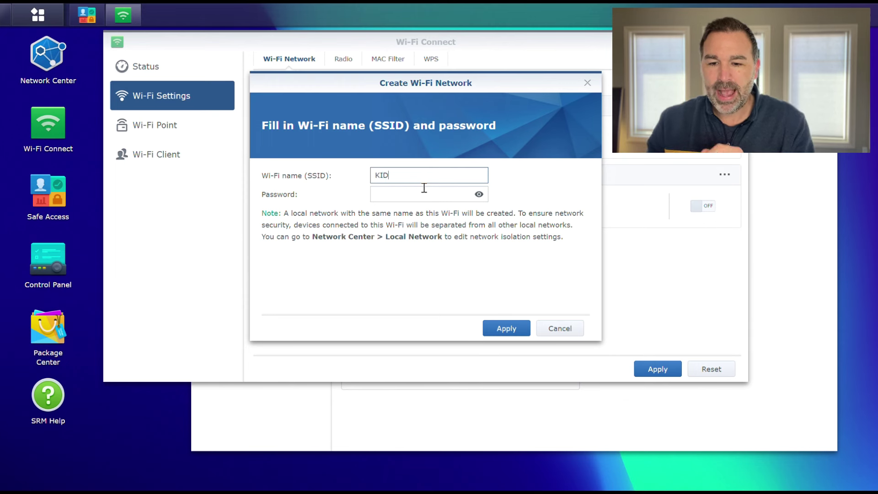
pyautogui.click(383, 194)
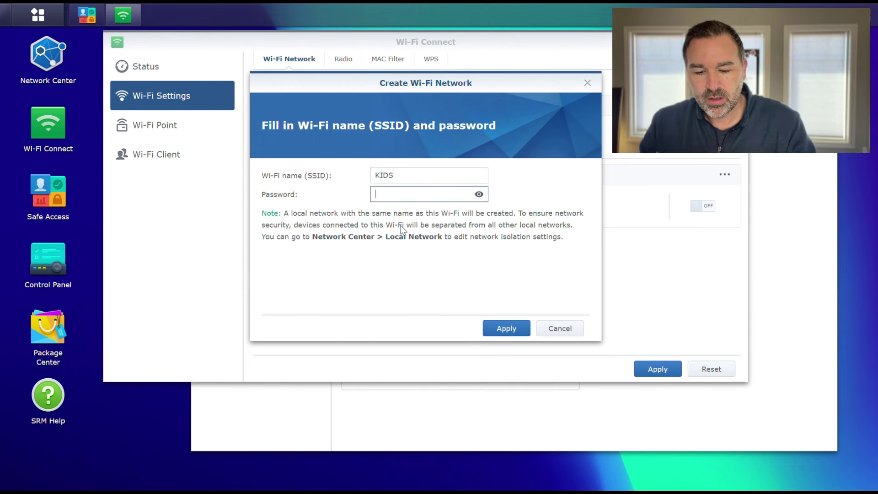
pyautogui.write('123456789')
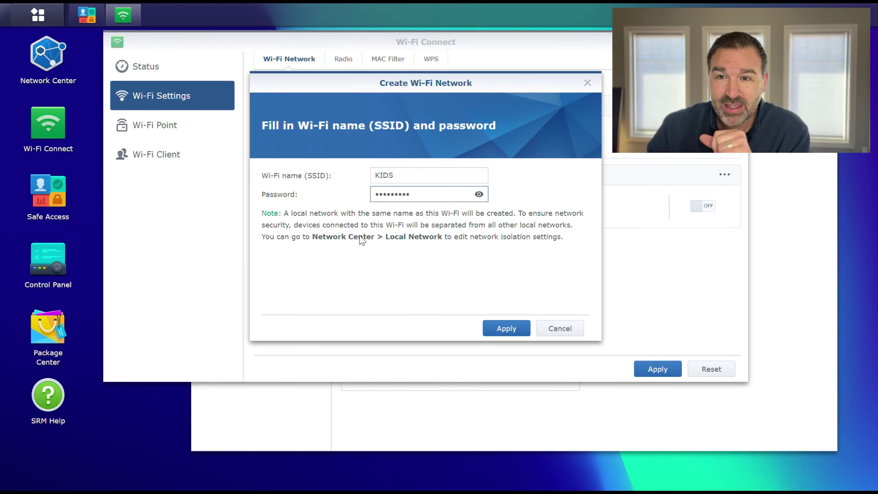
pyautogui.click(506, 328)
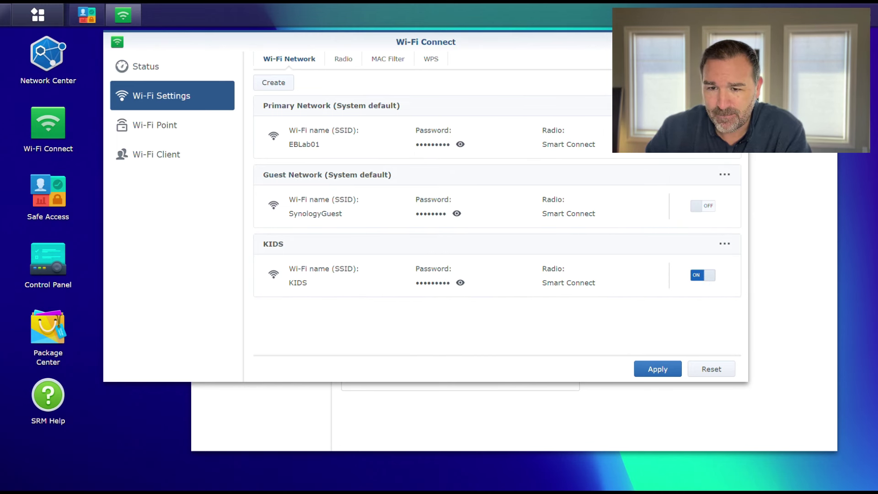
pyautogui.click(737, 42)
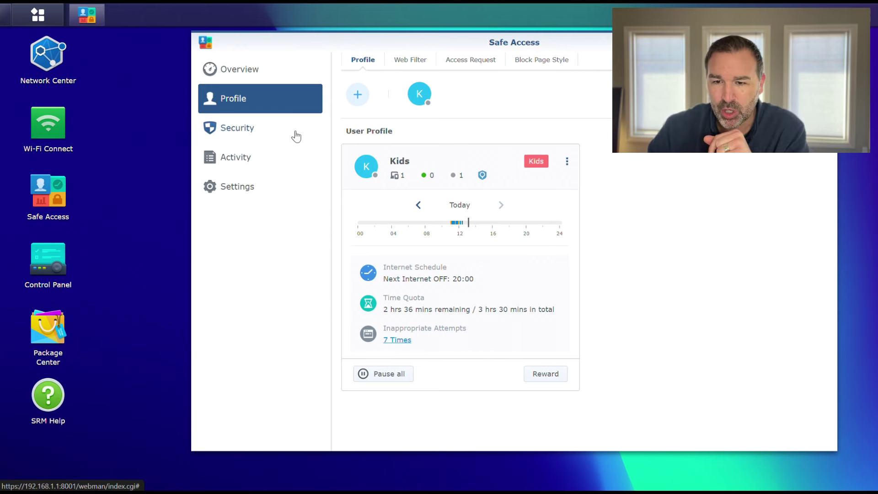
# Step: Add a Network Profile in Safe Access for the Network 3 - KIDS local network
pyautogui.click(357, 94)
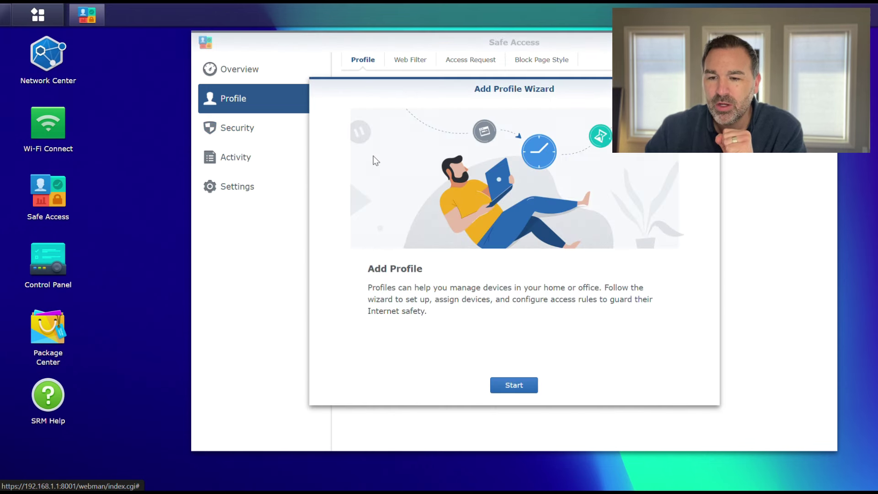
pyautogui.click(514, 385)
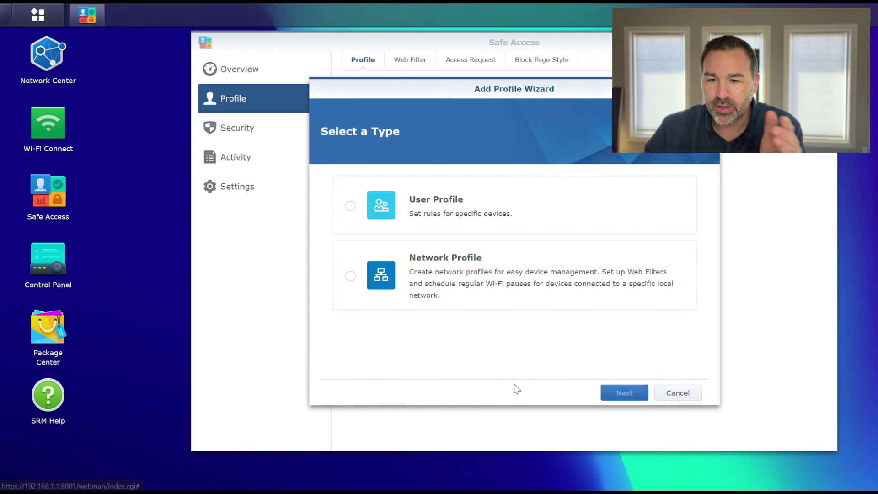
pyautogui.click(351, 277)
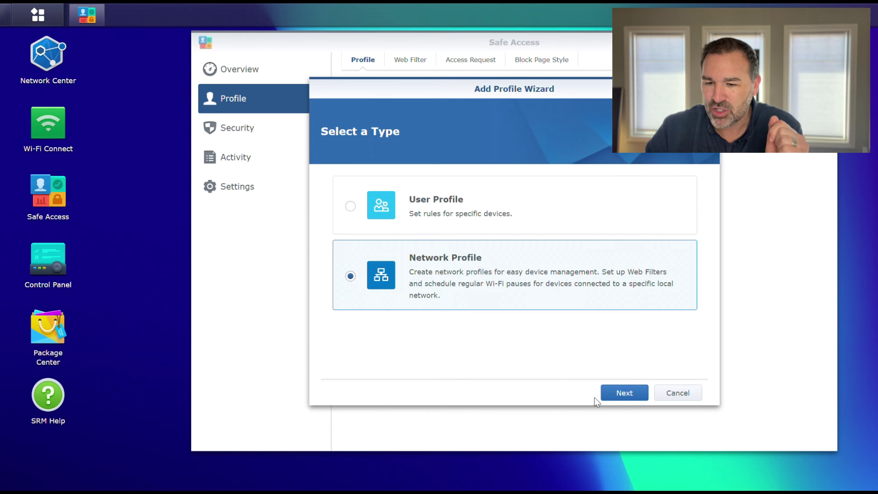
pyautogui.click(623, 394)
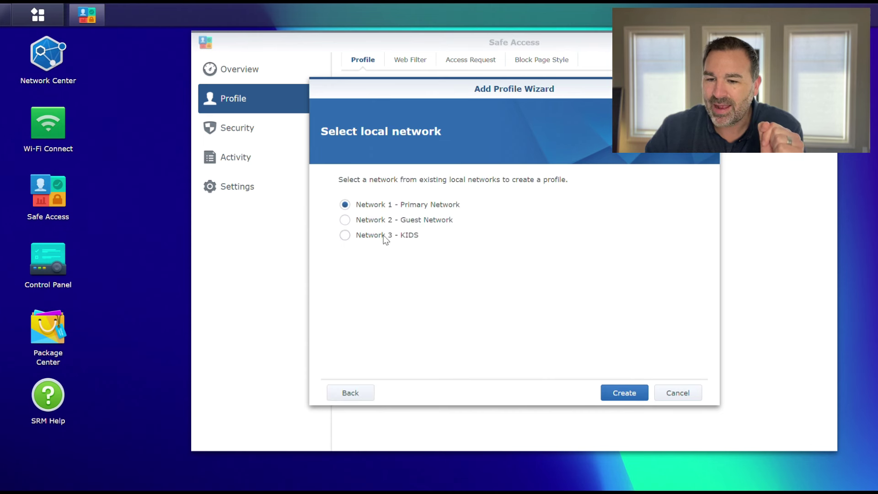
pyautogui.click(345, 235)
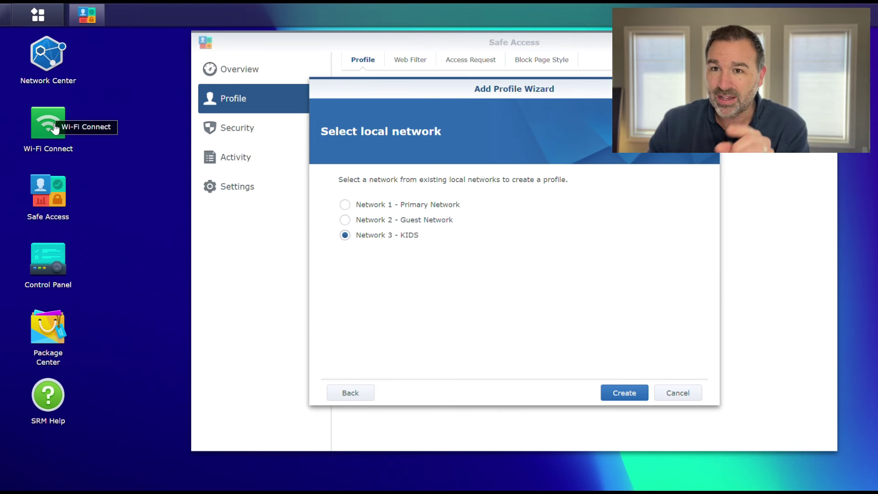
pyautogui.click(625, 397)
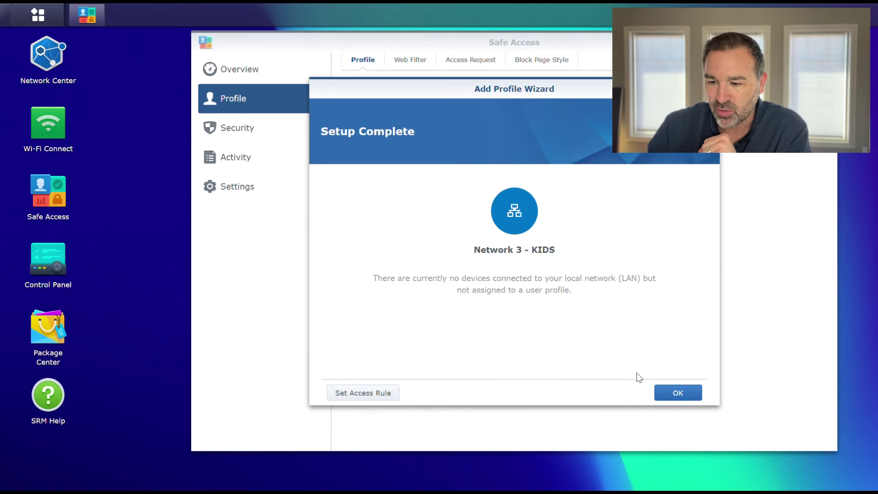
pyautogui.click(678, 393)
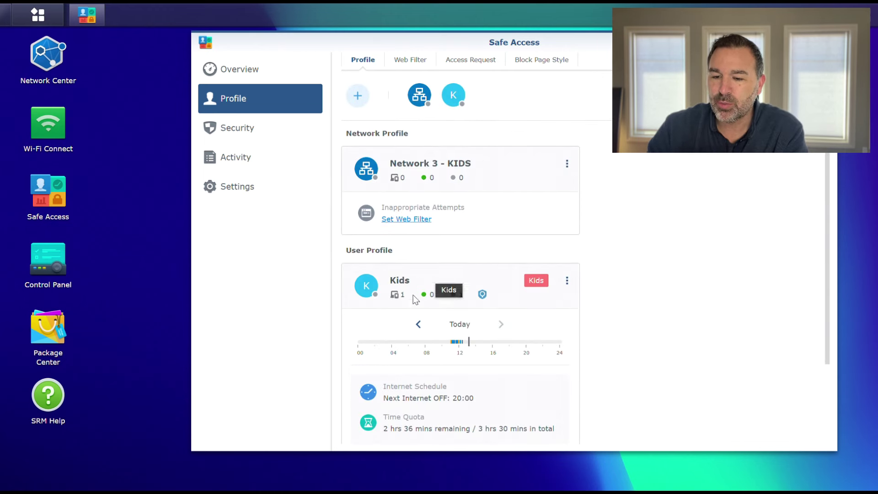
# Step: Check the system Wi-Fi list, dismiss it, and open the Network 3 - KIDS profile for editing
pyautogui.scroll(-2, 440, 346)
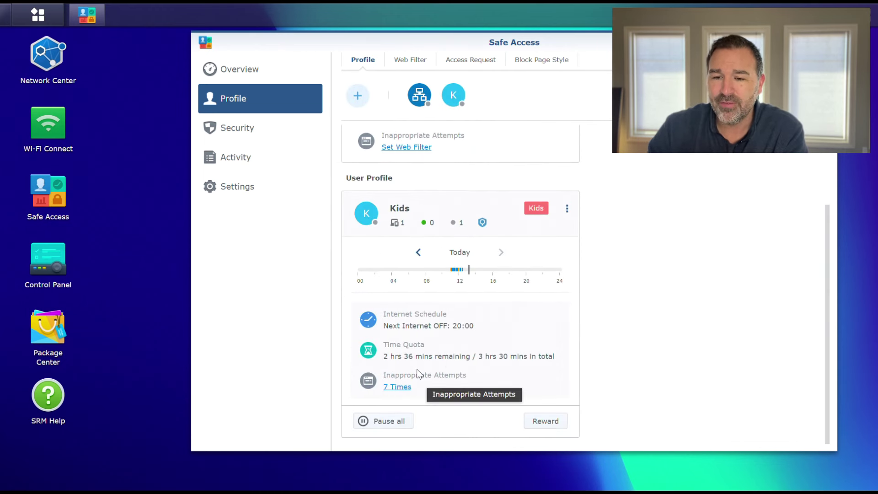
pyautogui.scroll(2, 418, 371)
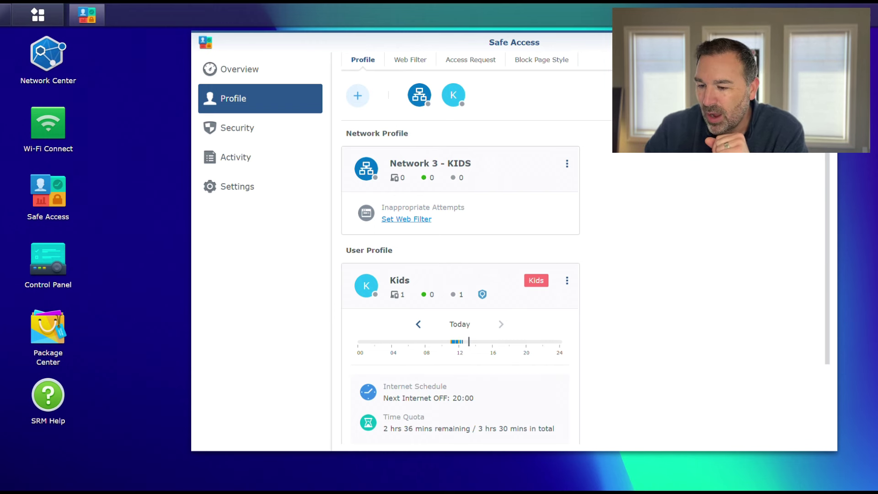
pyautogui.press('super+a')
pyautogui.click(727, 289)
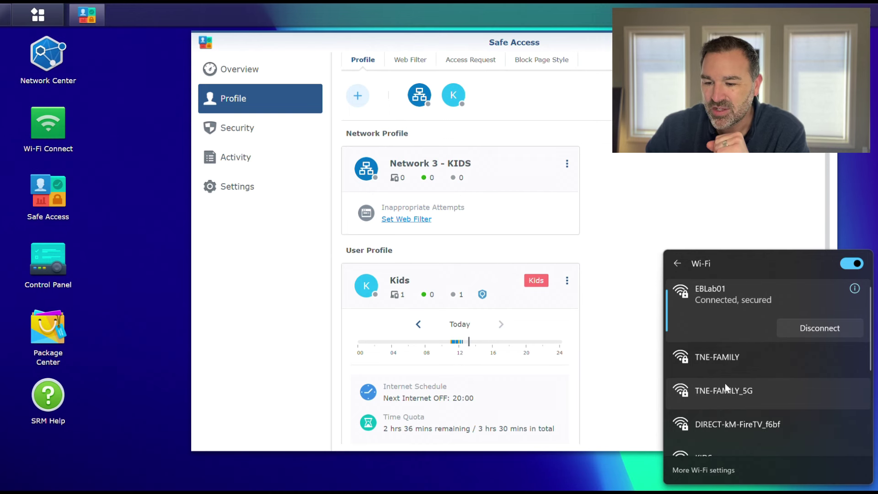
pyautogui.scroll(-2, 707, 402)
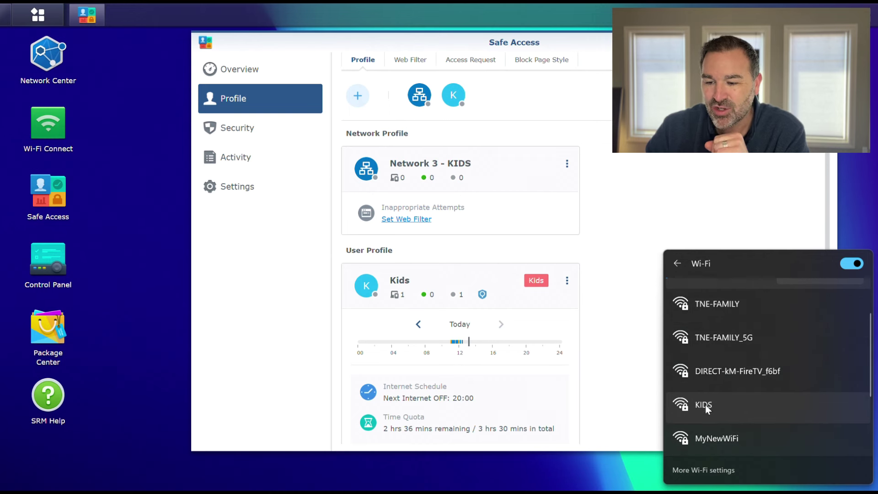
pyautogui.click(679, 182)
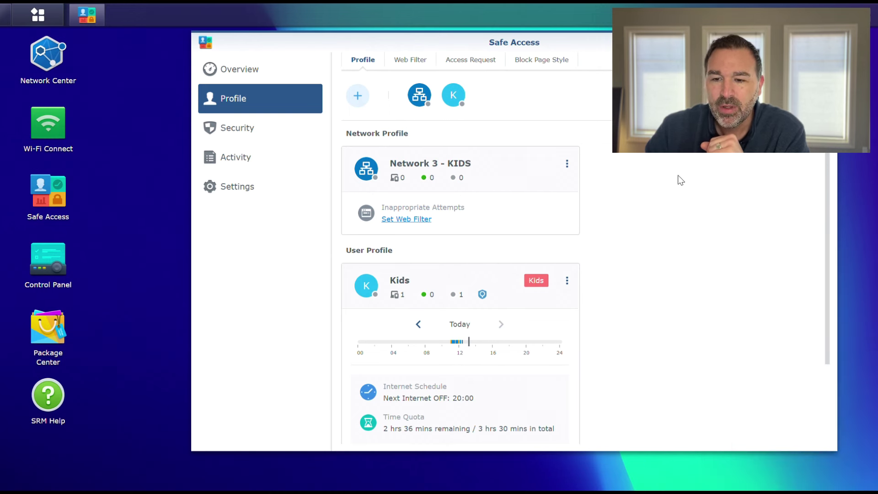
pyautogui.click(567, 163)
pyautogui.click(502, 185)
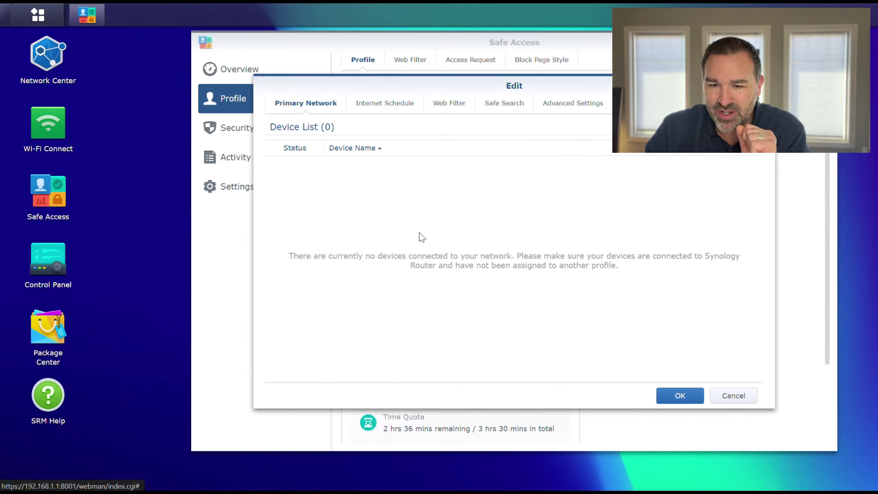
# Step: Turn on the internet schedule and web filtering, choosing the Custom Kids filter
pyautogui.click(383, 105)
pyautogui.click(283, 132)
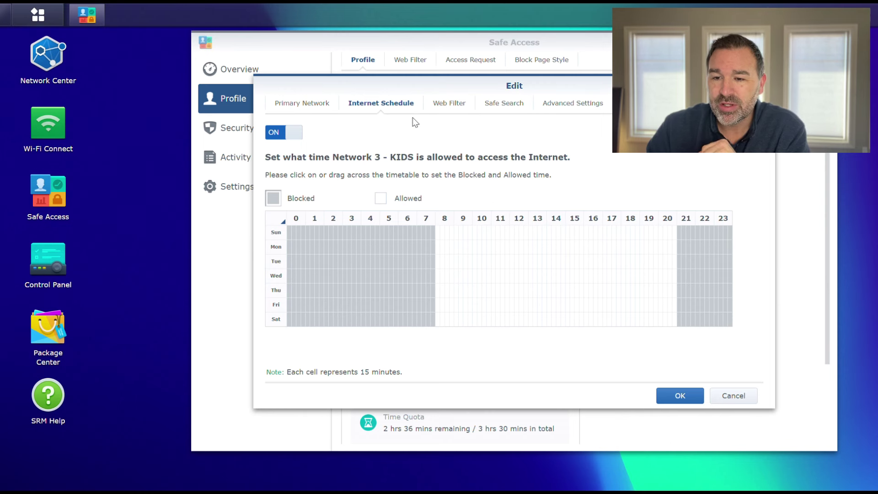
pyautogui.click(446, 103)
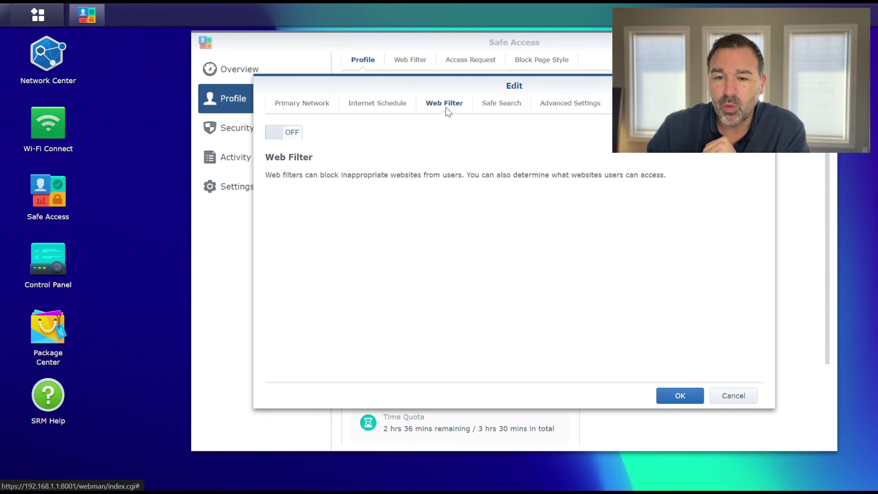
pyautogui.click(286, 133)
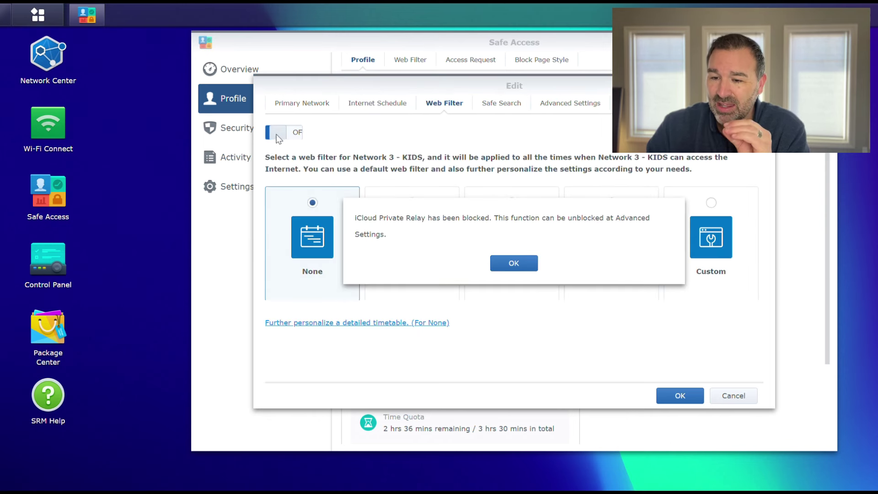
pyautogui.click(502, 267)
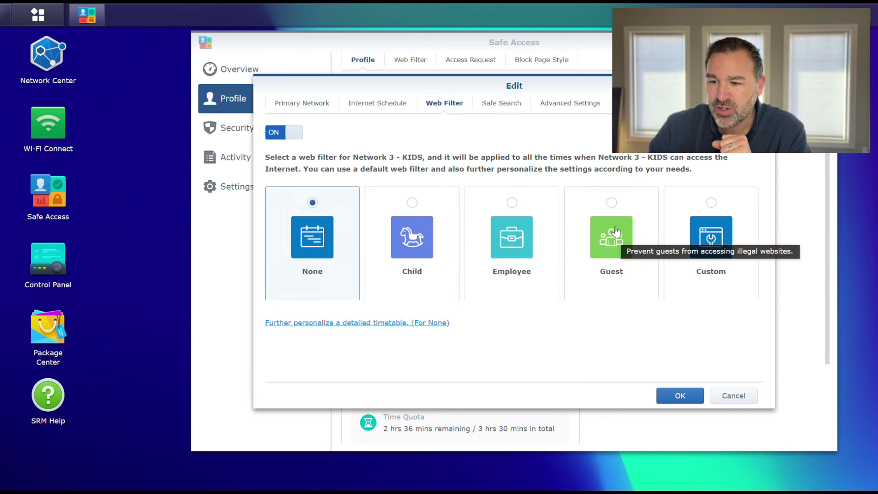
pyautogui.click(711, 204)
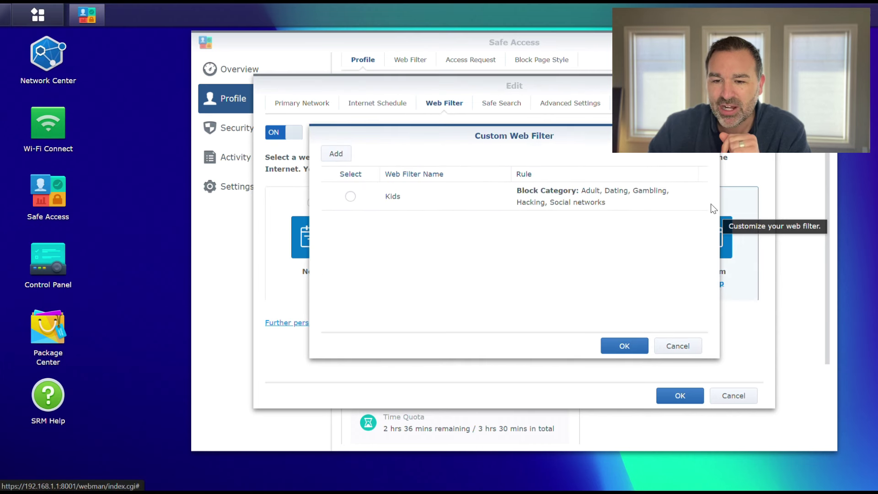
pyautogui.click(350, 196)
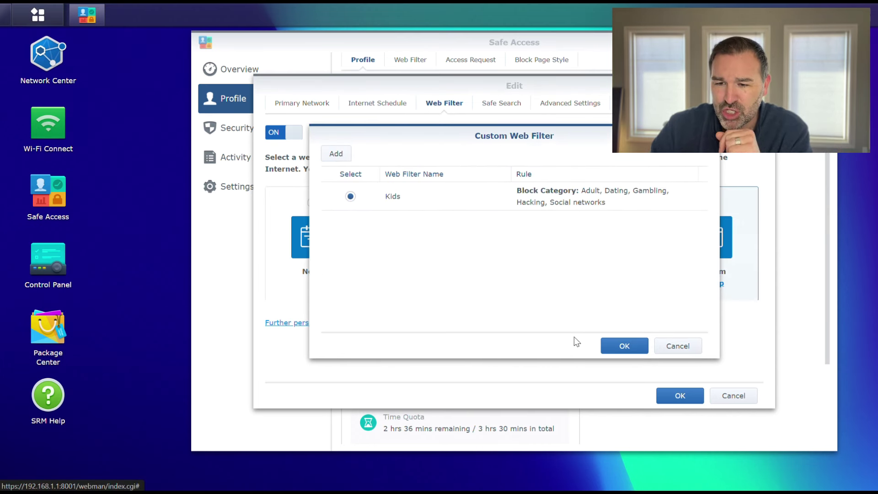
pyautogui.click(623, 347)
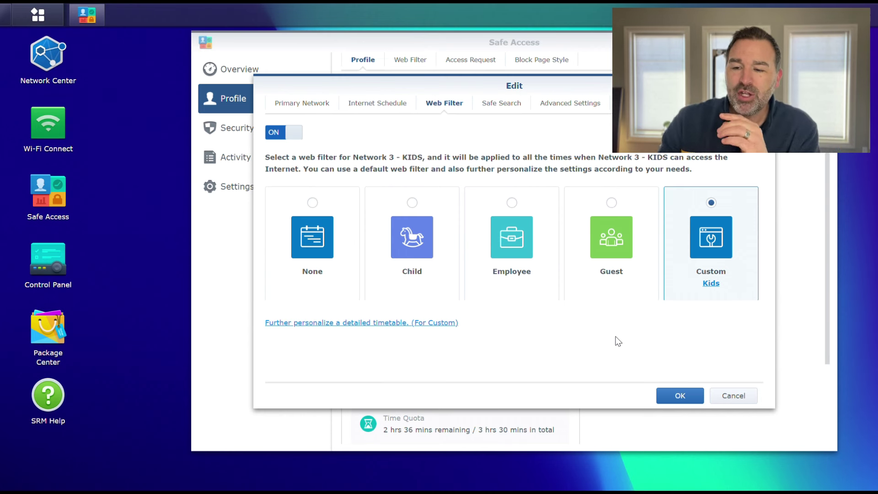
# Step: Reopen the custom filter list, cancel creating a new filter, and close it without changes
pyautogui.click(710, 284)
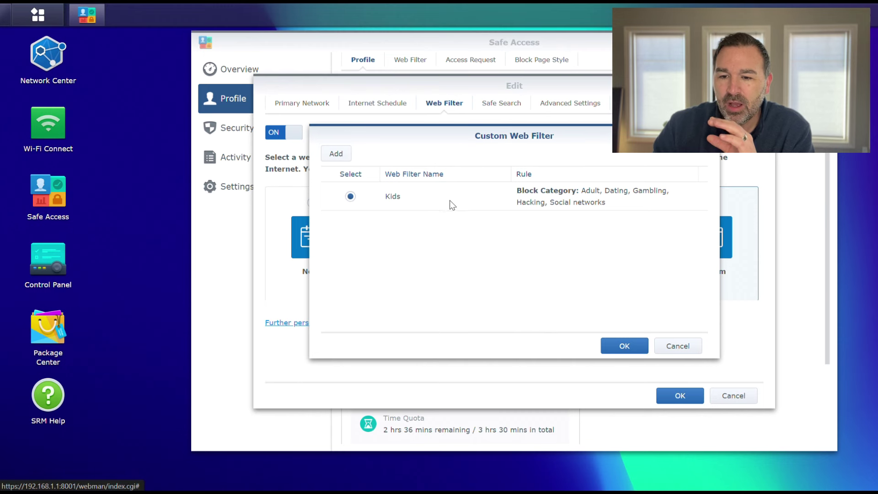
pyautogui.click(336, 154)
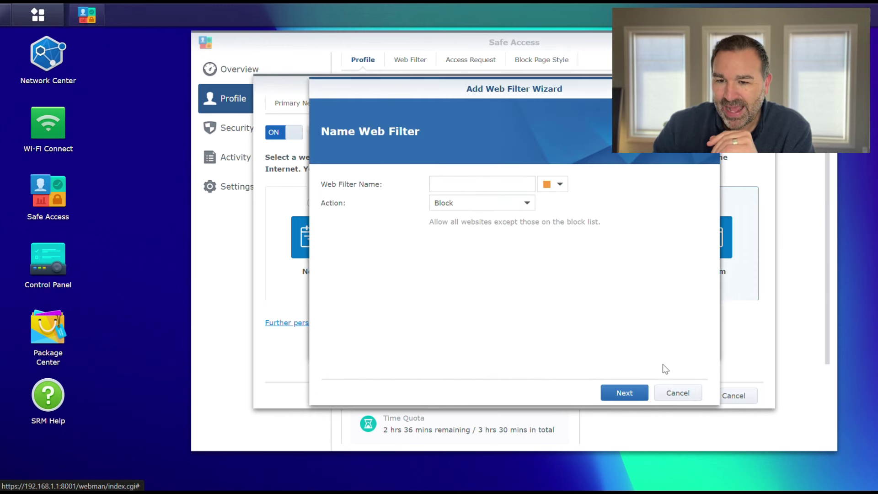
pyautogui.click(677, 392)
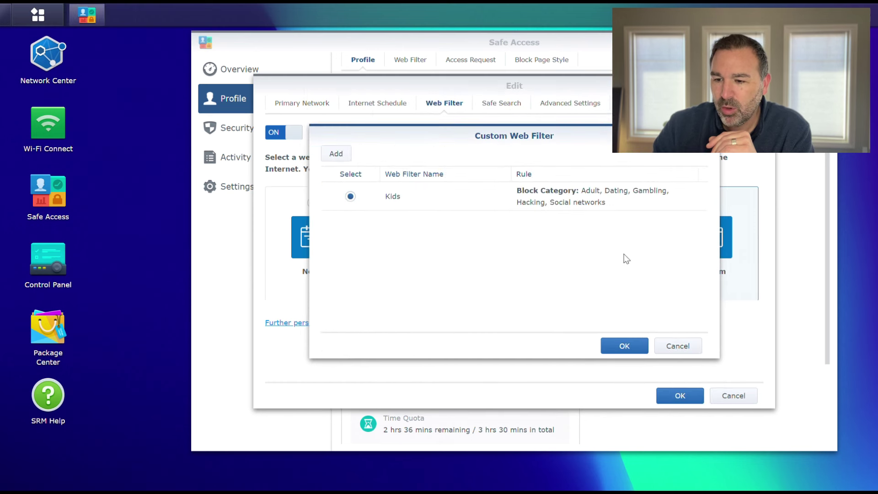
pyautogui.click(677, 347)
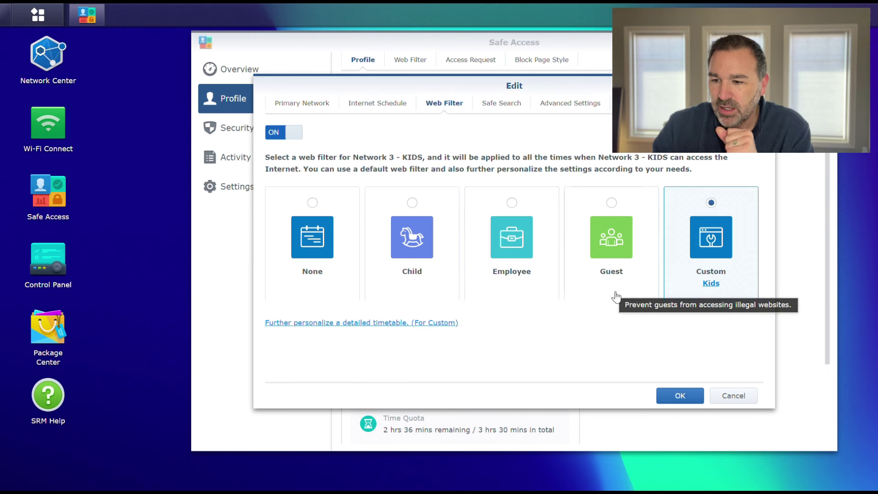
pyautogui.click(711, 284)
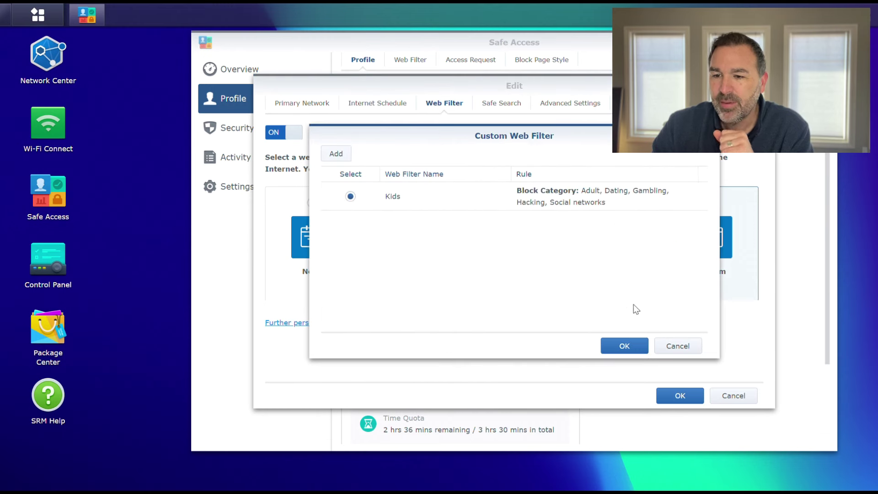
pyautogui.click(689, 349)
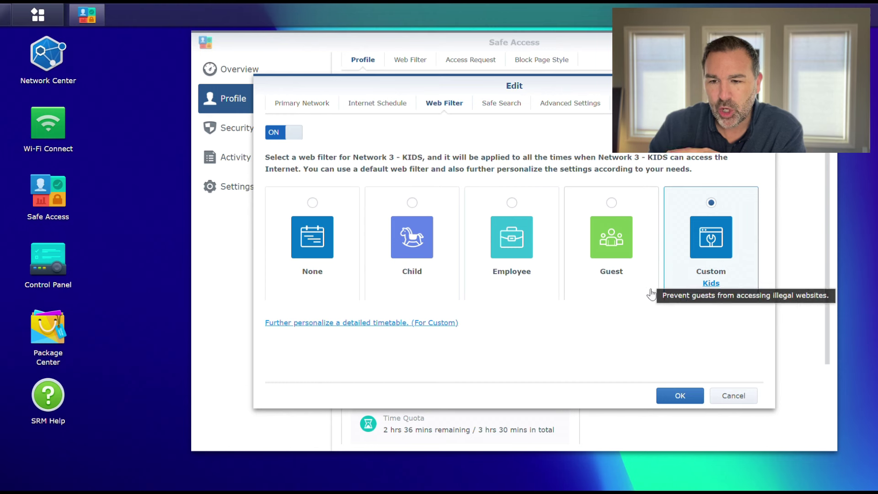
# Step: Turn on Safe Search for Network 3 - KIDS, check Advanced Settings, and save the profile
pyautogui.click(499, 104)
pyautogui.click(281, 133)
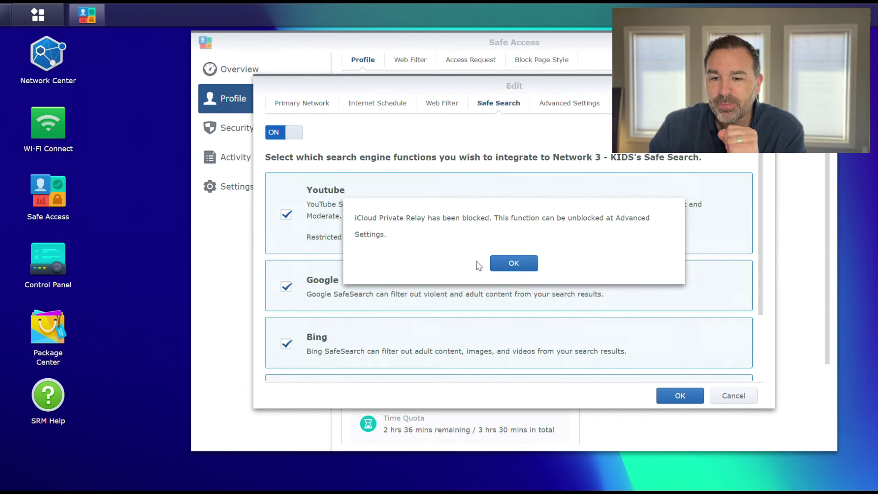
pyautogui.click(502, 262)
pyautogui.scroll(-1, 382, 251)
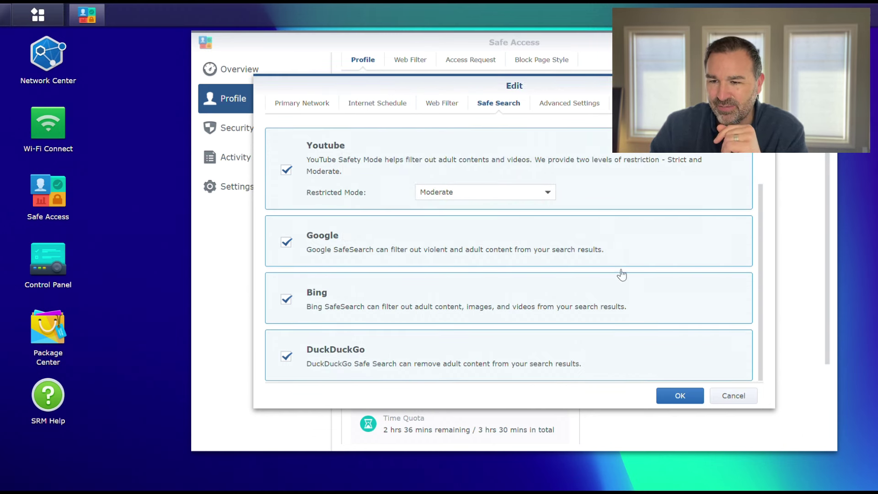
pyautogui.click(577, 104)
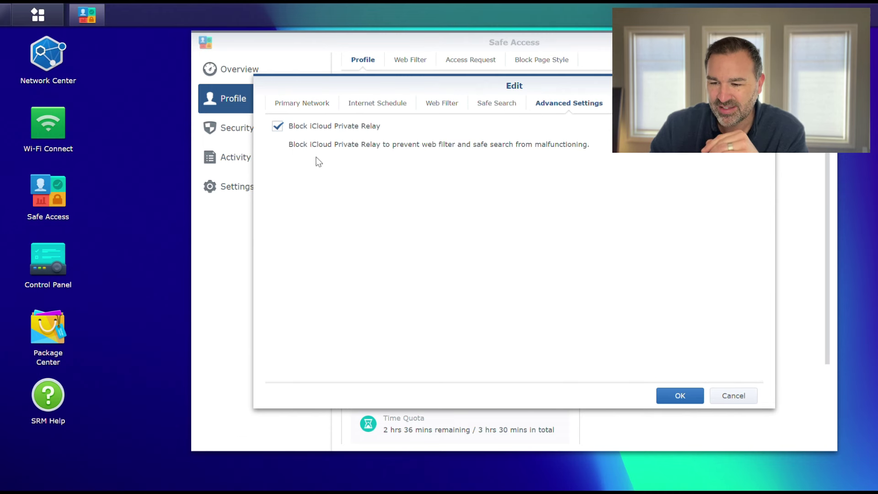
pyautogui.click(680, 399)
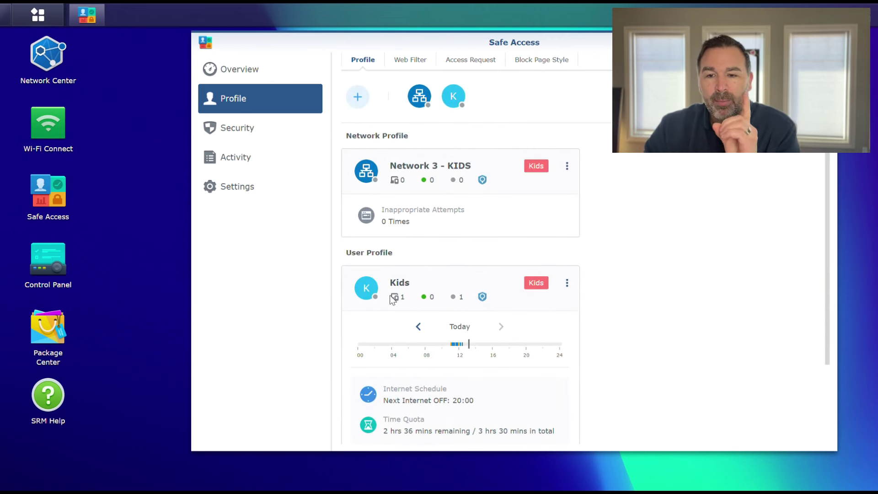
# Step: Open the Kids web filter in the Edit Web Filter dialog and view its empty Allow List
pyautogui.click(405, 68)
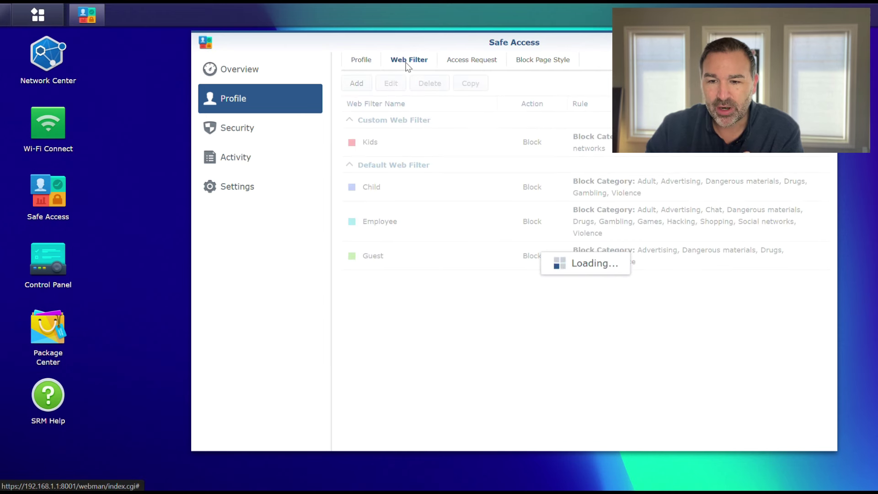
pyautogui.click(413, 151)
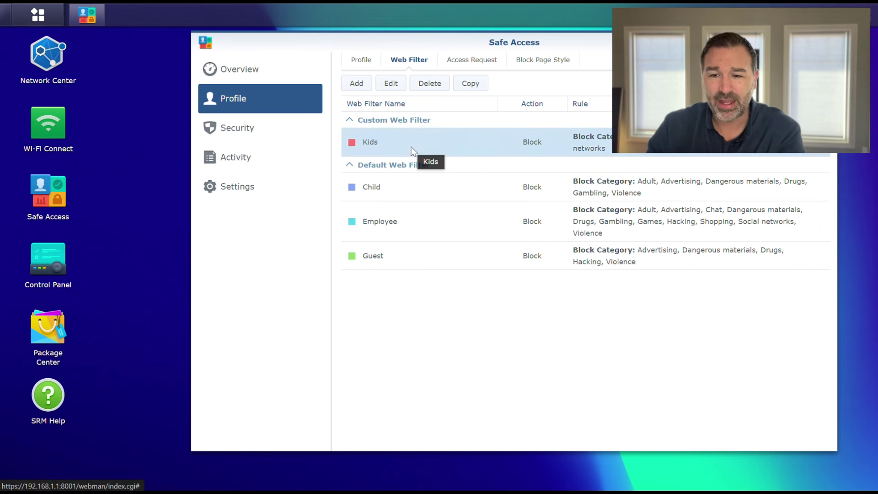
pyautogui.doubleClick(385, 144)
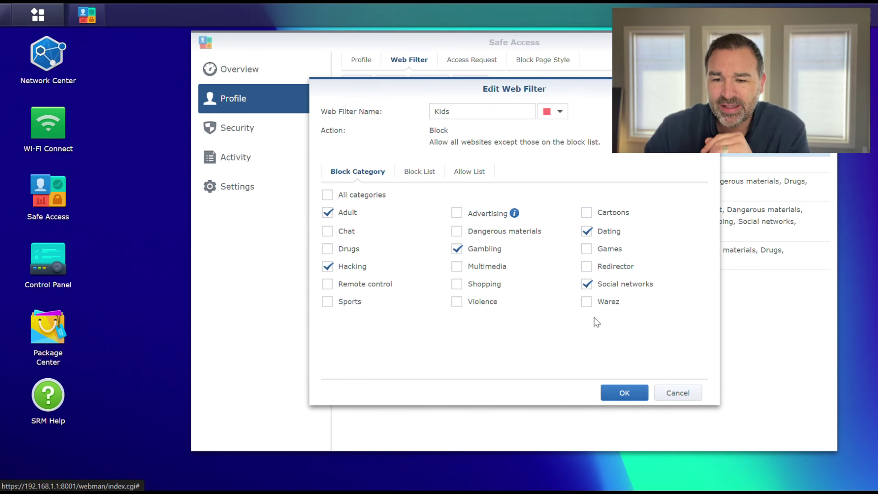
pyautogui.click(457, 173)
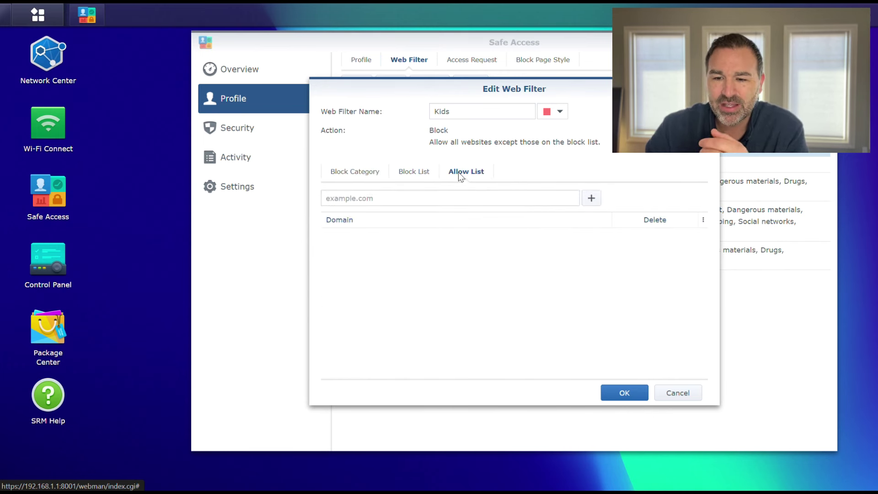
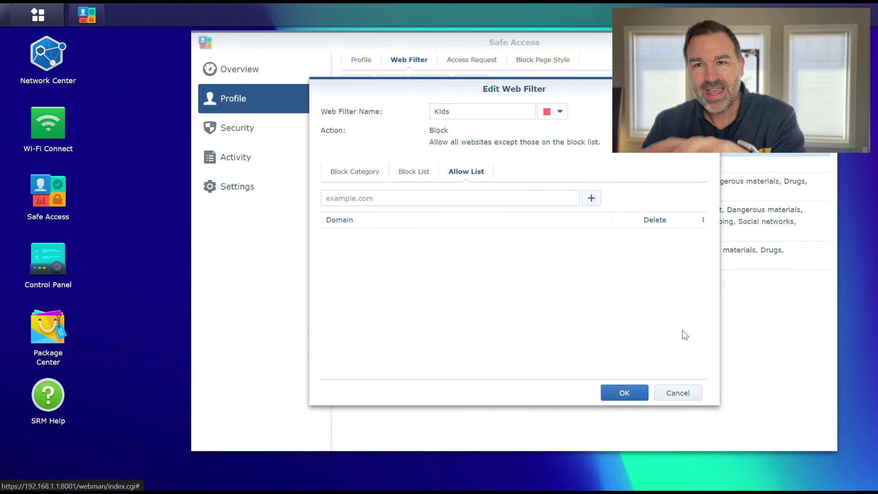
# Step: Discard the Kids web filter edits, glance at Access Requests, and open the Network 3 - KIDS profile options
pyautogui.click(677, 392)
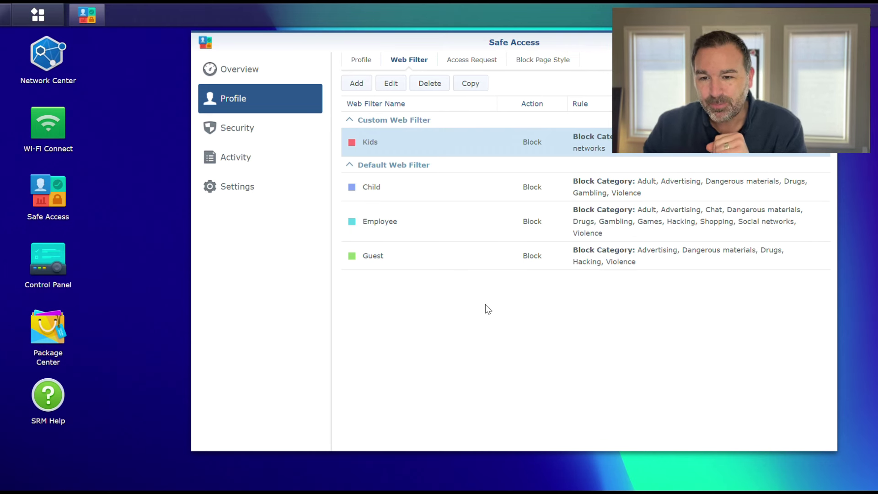
pyautogui.click(467, 62)
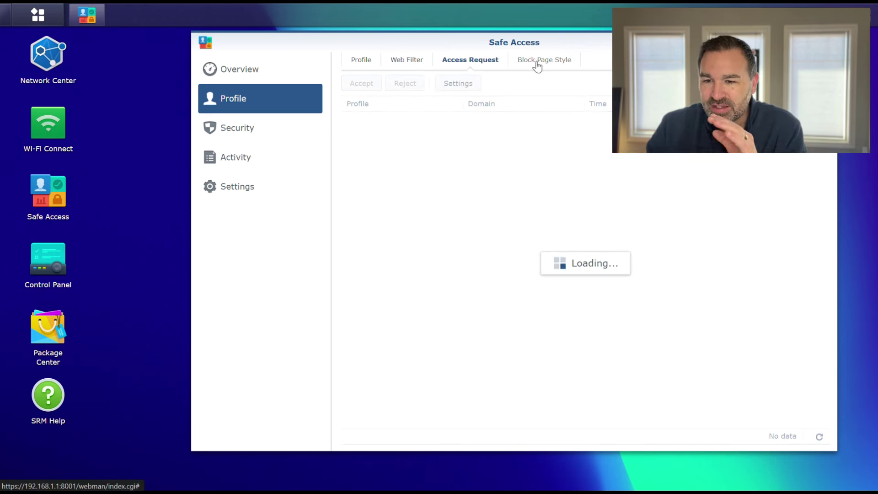
pyautogui.click(371, 63)
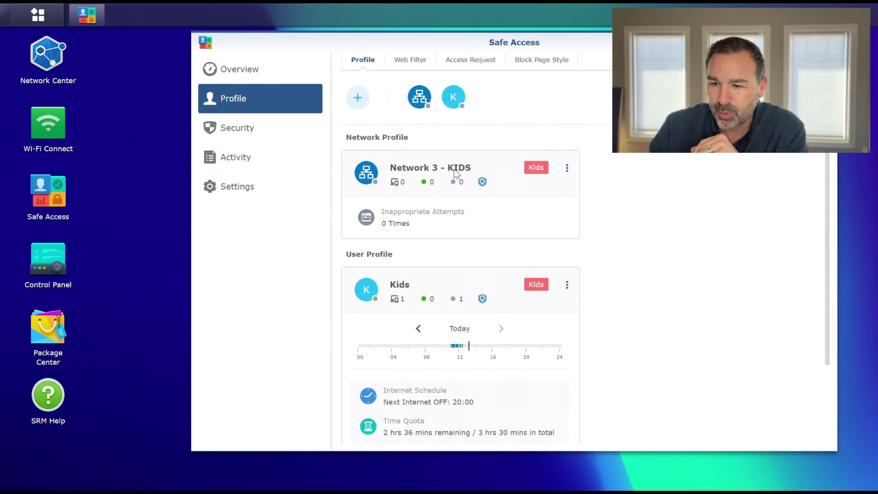
pyautogui.click(567, 167)
pyautogui.click(489, 189)
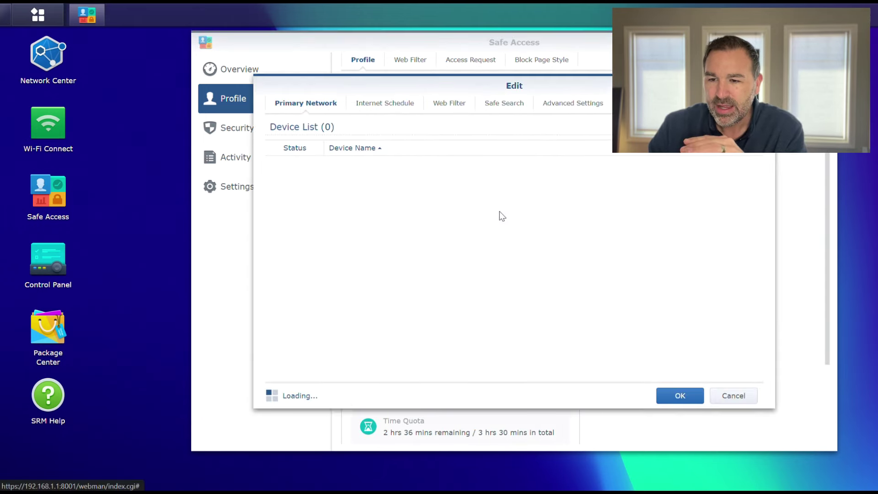
pyautogui.click(367, 103)
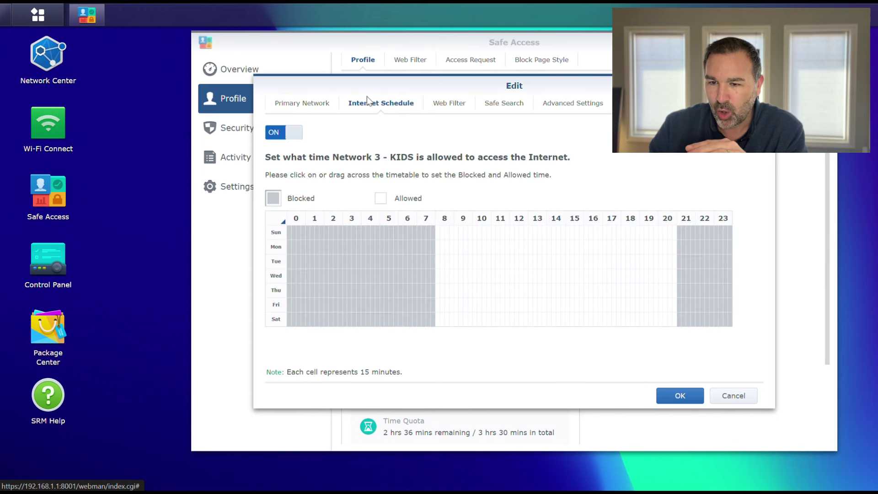
pyautogui.click(443, 104)
pyautogui.click(499, 104)
pyautogui.click(543, 105)
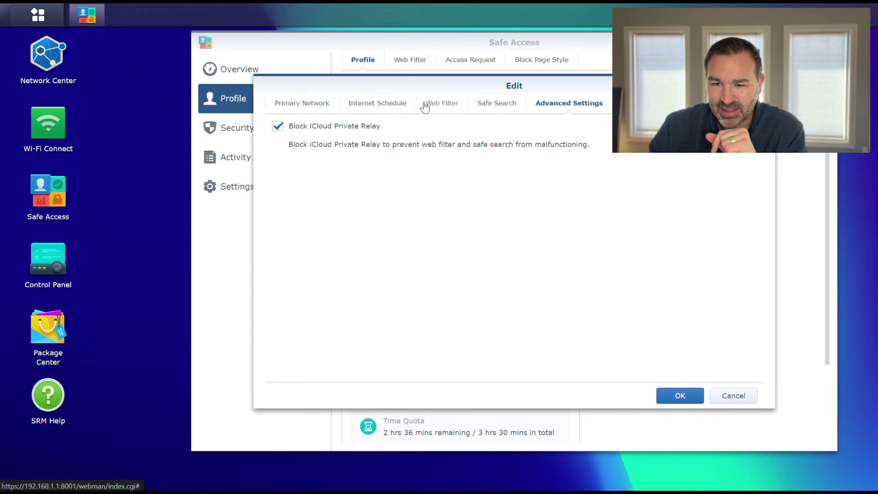
pyautogui.click(356, 103)
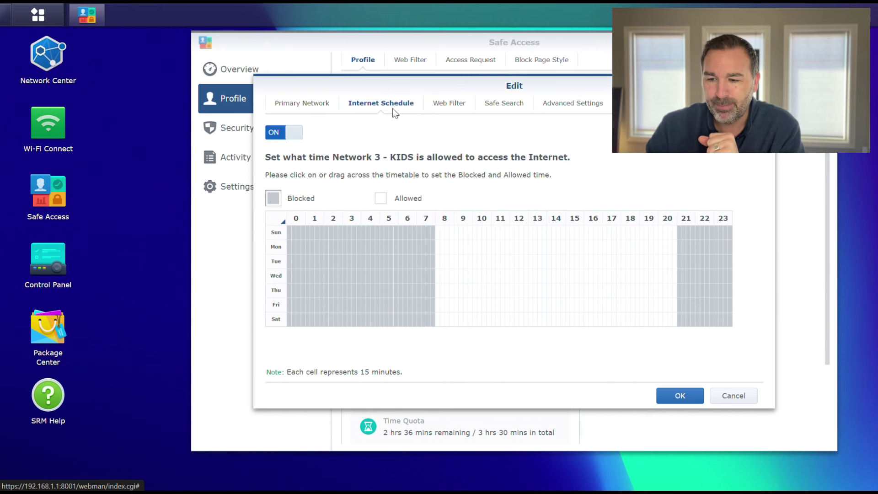
pyautogui.click(678, 397)
pyautogui.click(733, 396)
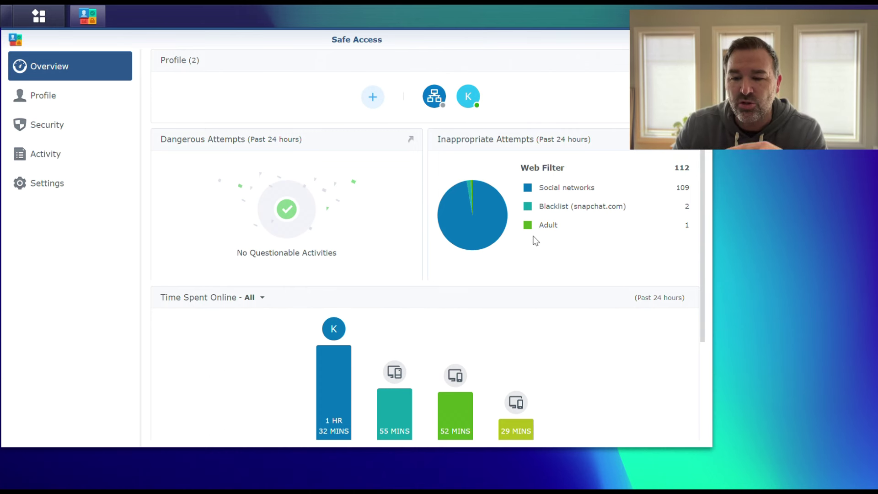
# Step: Break down the social-network inappropriate attempts by profile from the pie chart
pyautogui.click(485, 188)
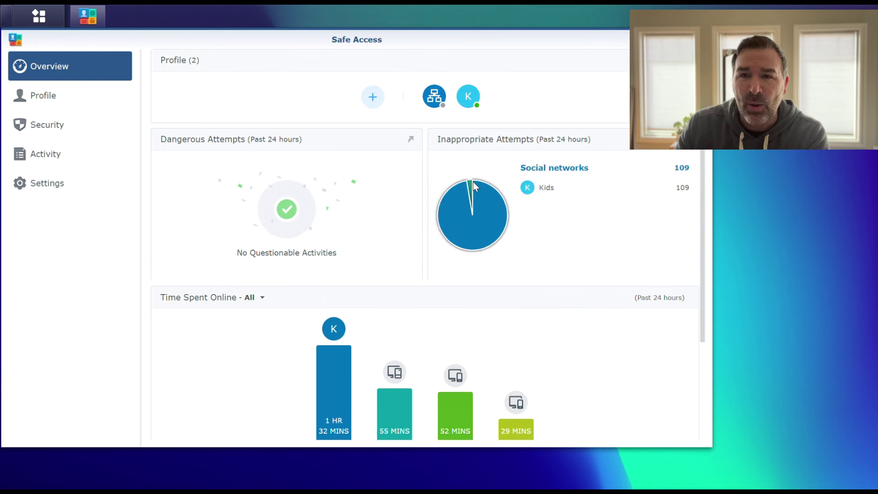
pyautogui.moveTo(472, 183)
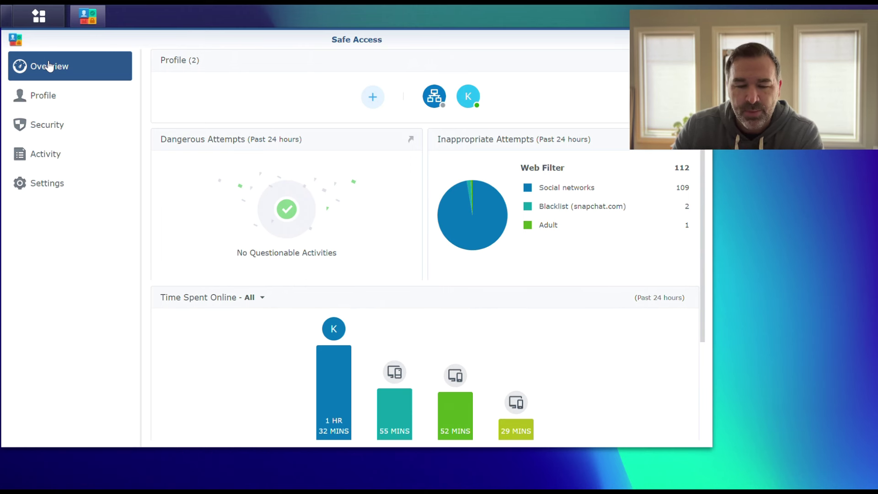
# Step: Review the 136-entry Blocking Activity log, then view the still-empty activity reports list
pyautogui.click(46, 157)
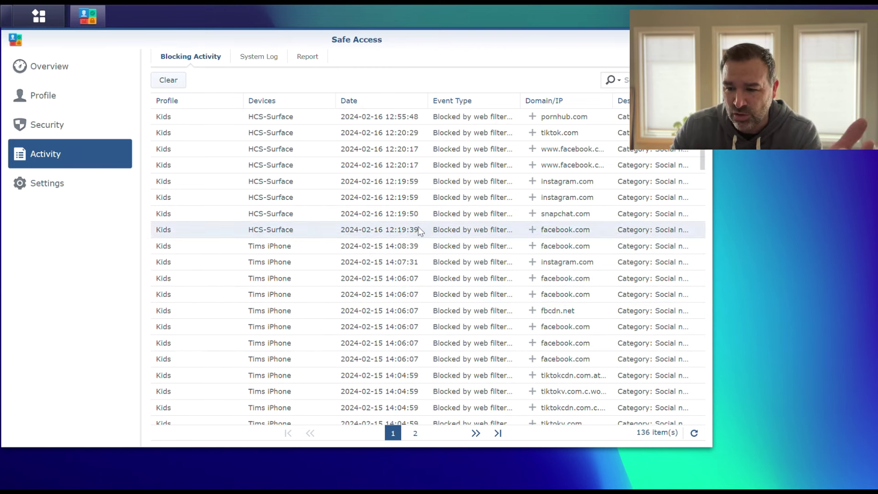
pyautogui.scroll(-2, 404, 229)
pyautogui.scroll(-5, 405, 228)
pyautogui.scroll(8, 405, 228)
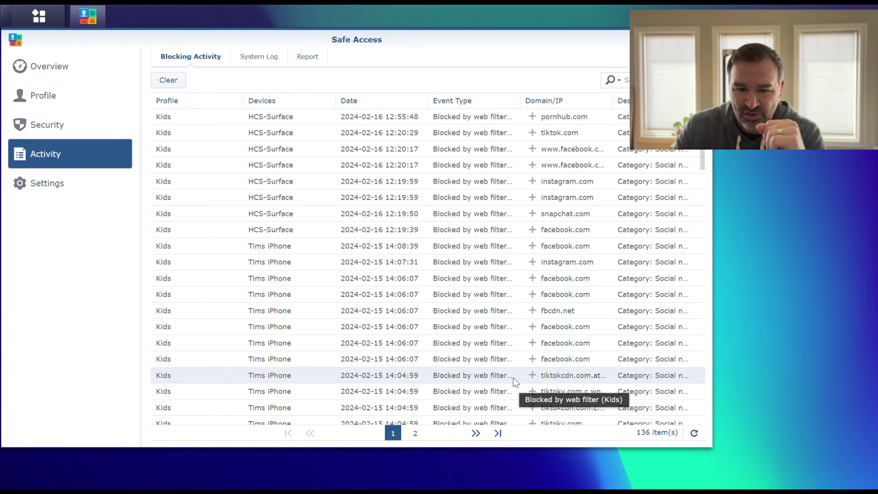
pyautogui.click(302, 57)
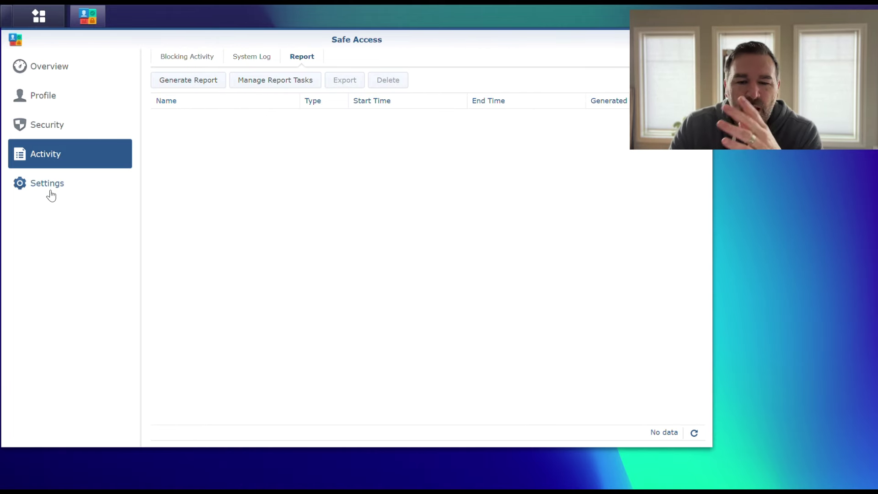
# Step: Check Network Protection: Threat Intelligence database on, Google Safe Browsing off, then open the SRM app list
pyautogui.click(45, 126)
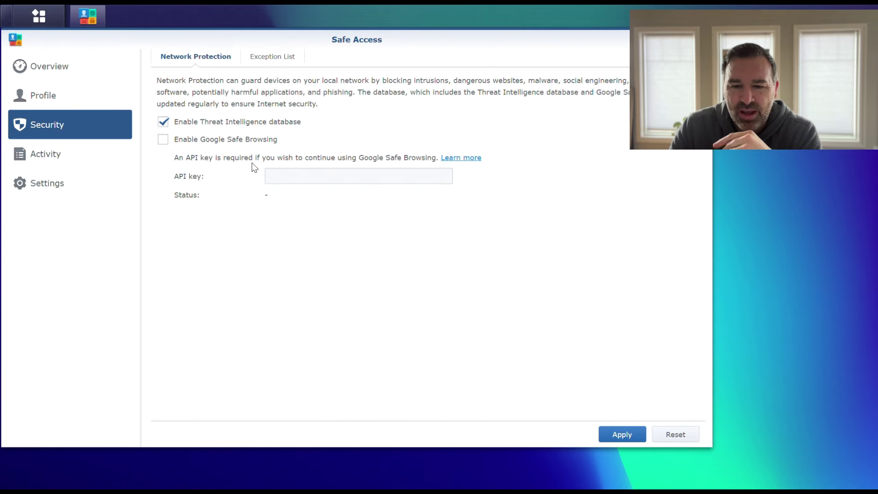
pyautogui.click(59, 67)
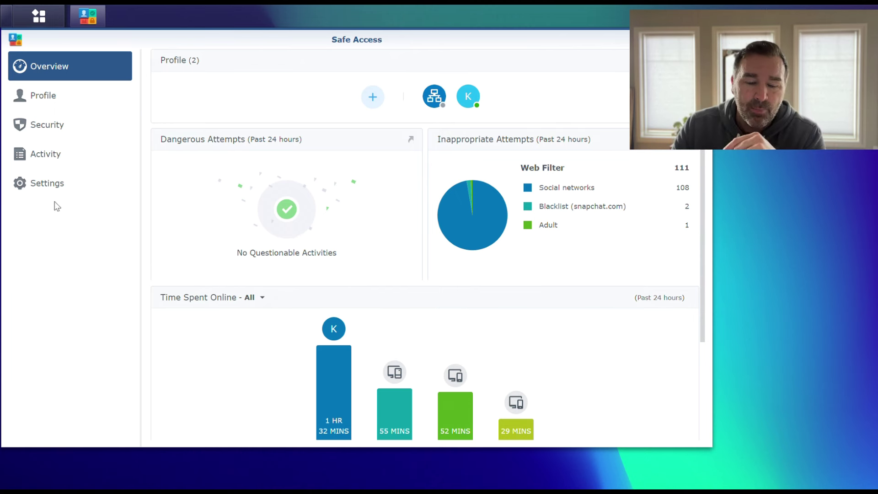
pyautogui.click(58, 185)
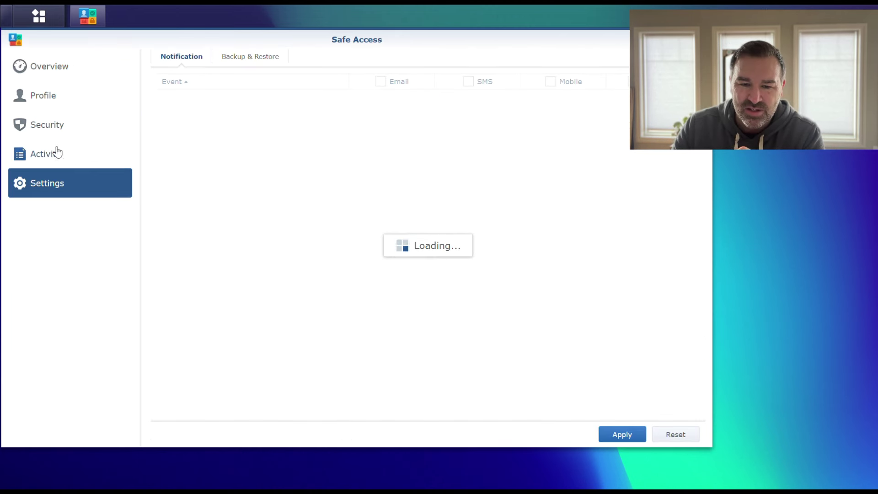
pyautogui.click(52, 134)
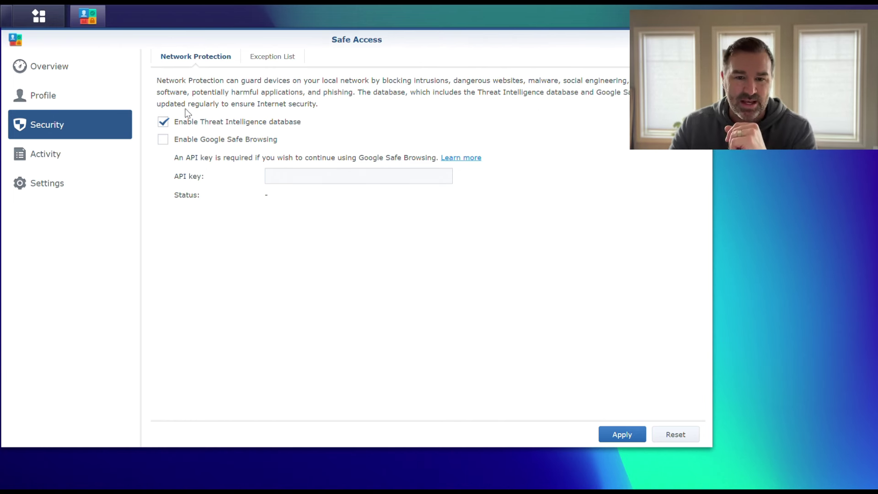
pyautogui.click(40, 26)
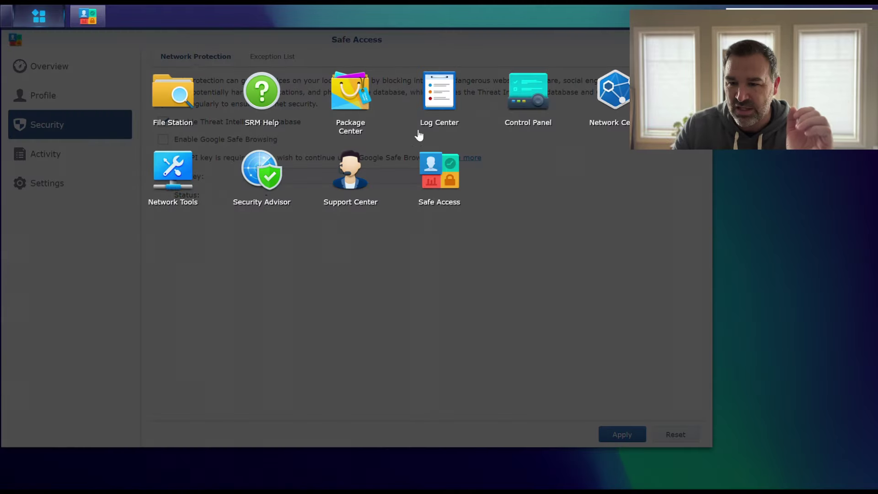
# Step: In Control Panel System, check database updates, then view SRM Settings: SynologyRouter, HTTP 8000, HTTPS 8001
pyautogui.click(544, 282)
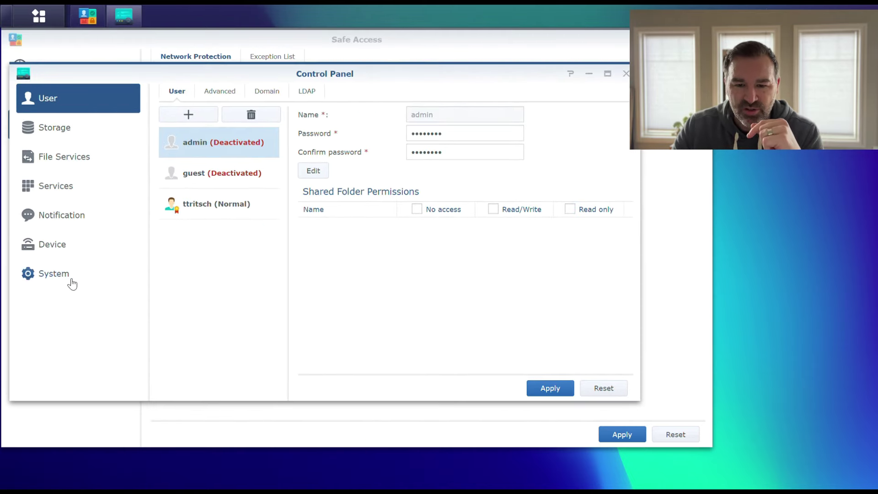
pyautogui.click(69, 279)
pyautogui.click(275, 94)
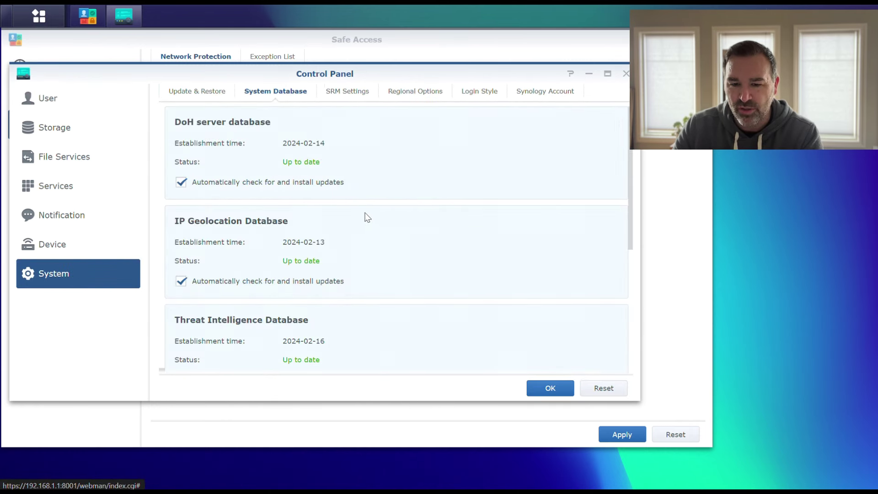
pyautogui.scroll(-5, 367, 218)
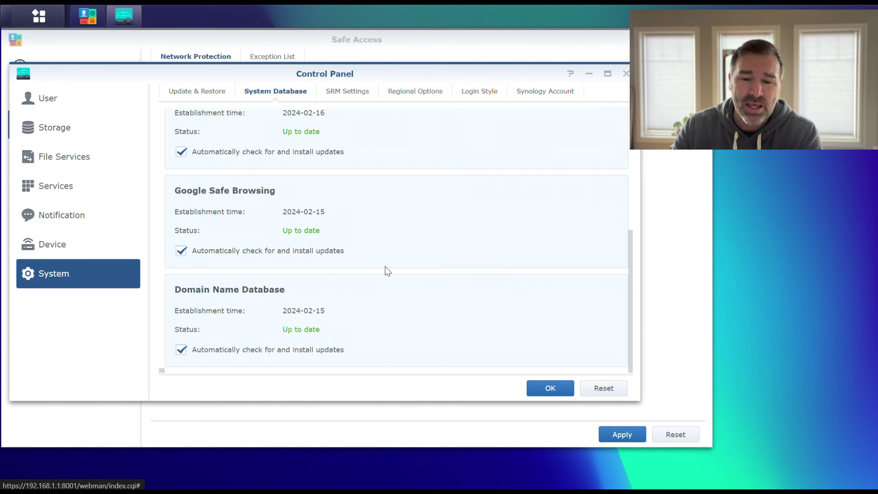
pyautogui.scroll(5, 380, 272)
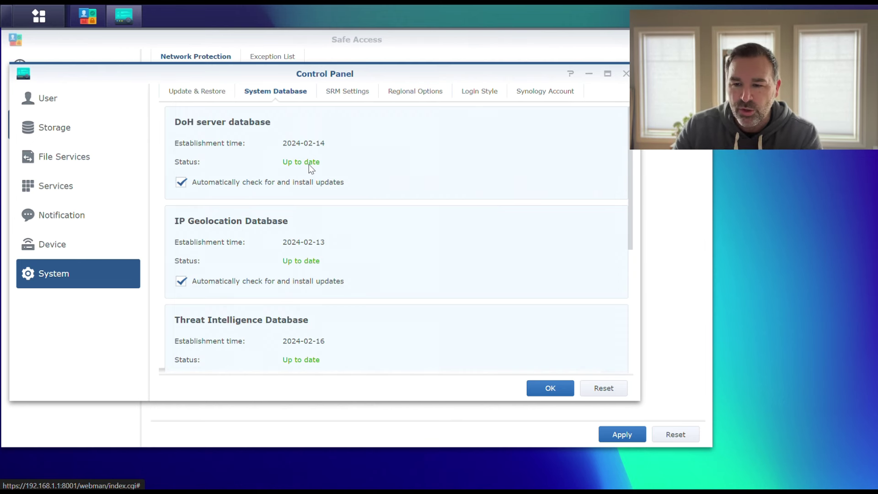
pyautogui.click(532, 94)
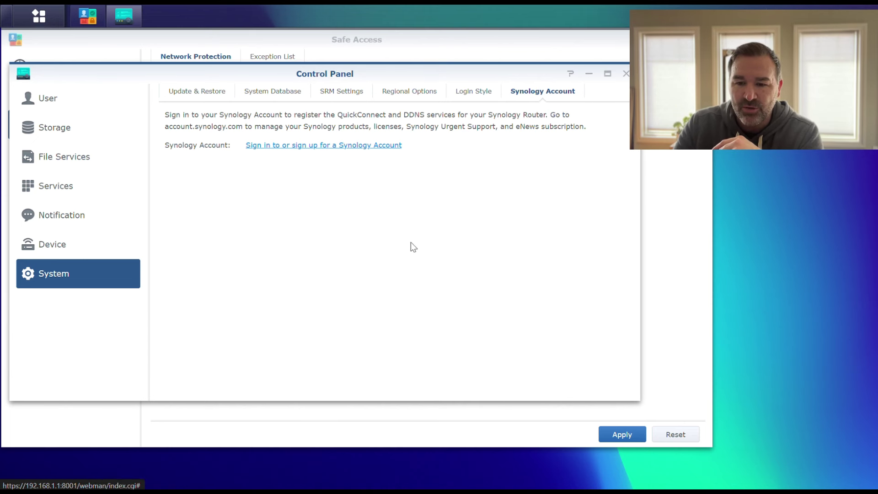
pyautogui.click(323, 91)
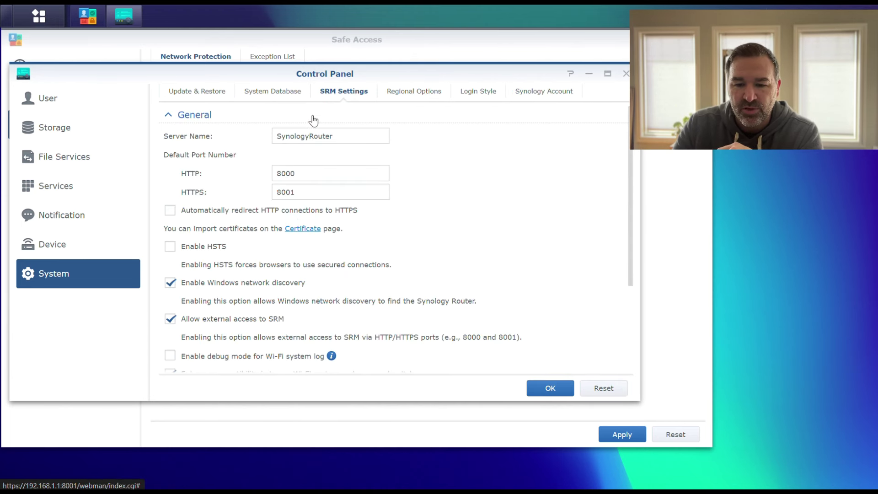
# Step: Confirm firmware 1.3.1-9346 Update 8 is current, then view the disabled email notification settings
pyautogui.click(183, 91)
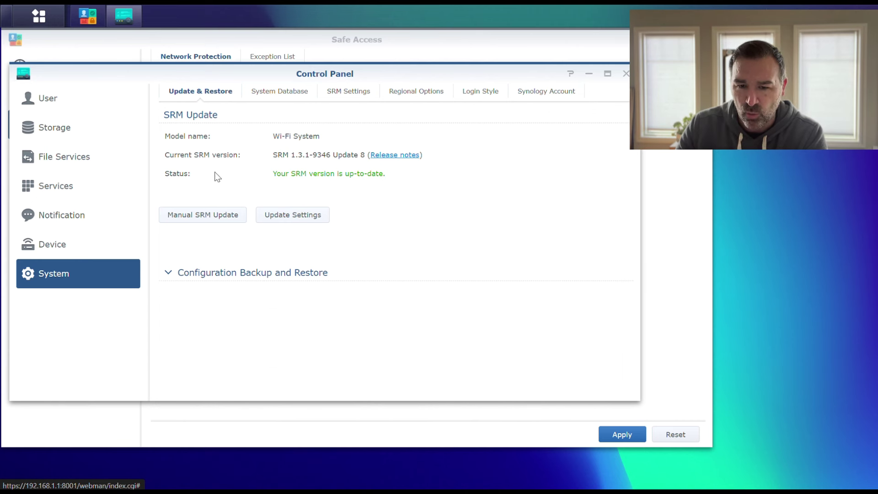
pyautogui.click(72, 220)
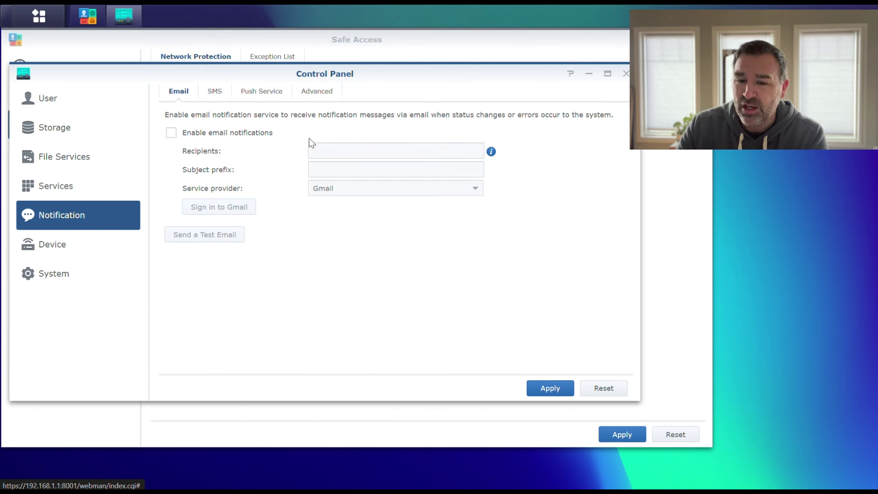
pyautogui.click(261, 93)
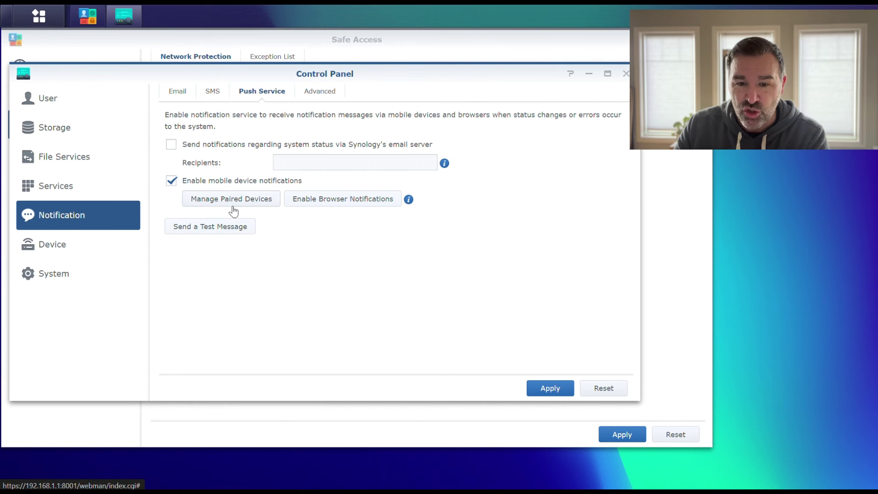
pyautogui.click(185, 98)
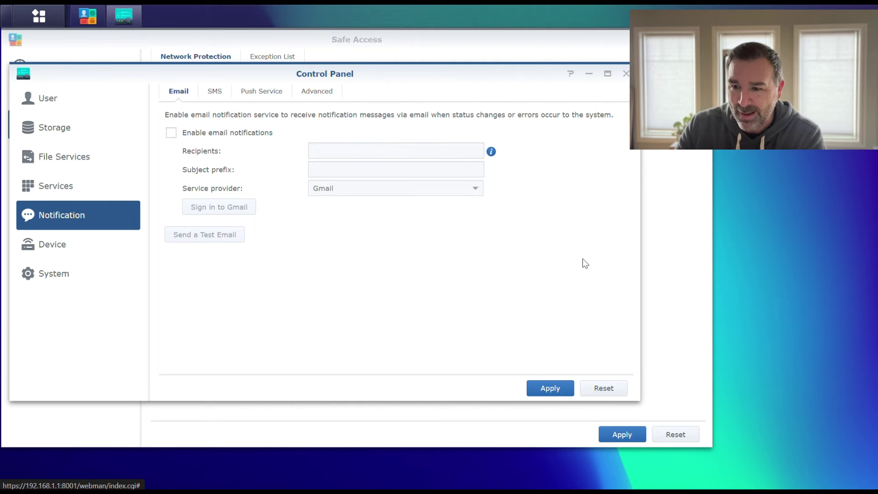
# Step: Close Control Panel and browse Safe Access pages, ending on the event notification settings
pyautogui.click(626, 73)
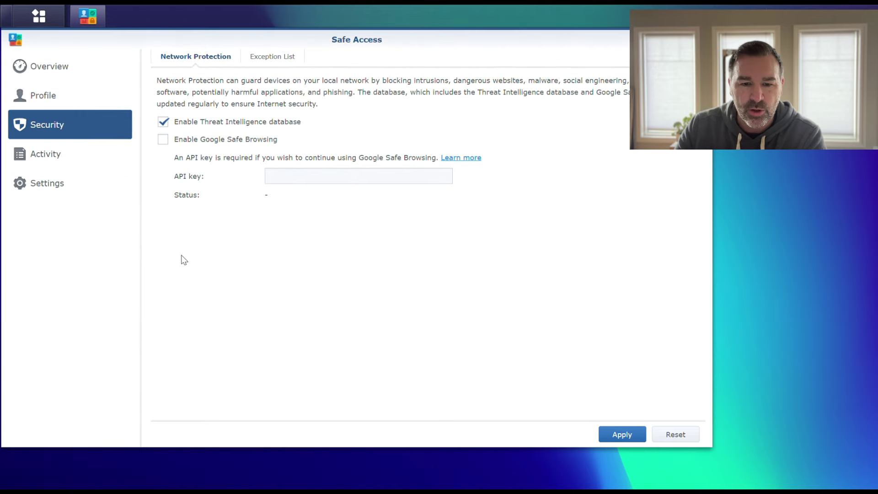
pyautogui.click(52, 160)
pyautogui.click(47, 187)
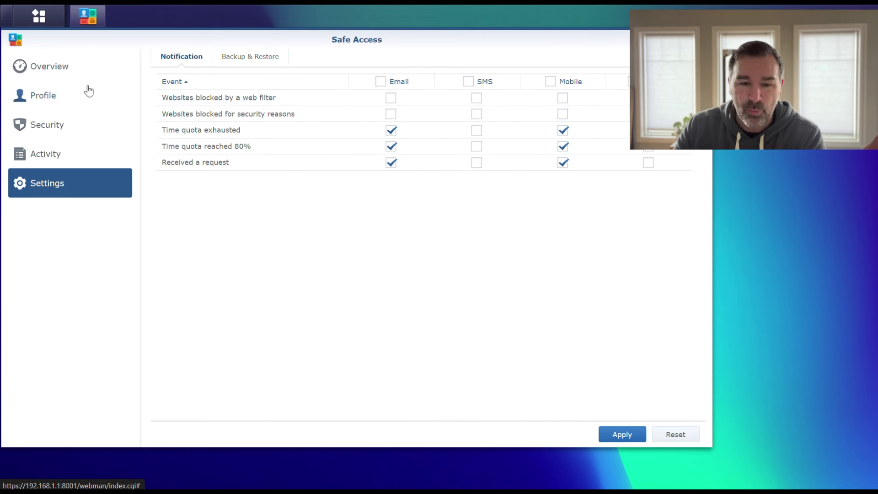
pyautogui.click(63, 68)
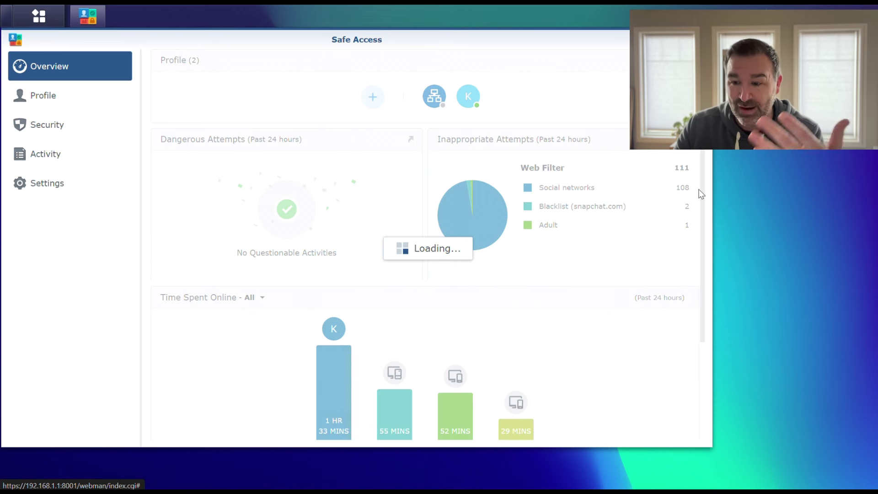
pyautogui.click(47, 98)
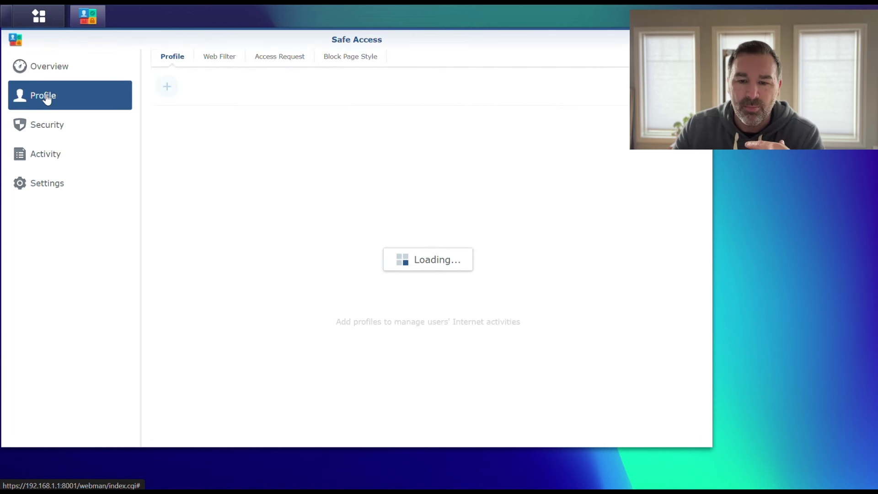
pyautogui.click(44, 182)
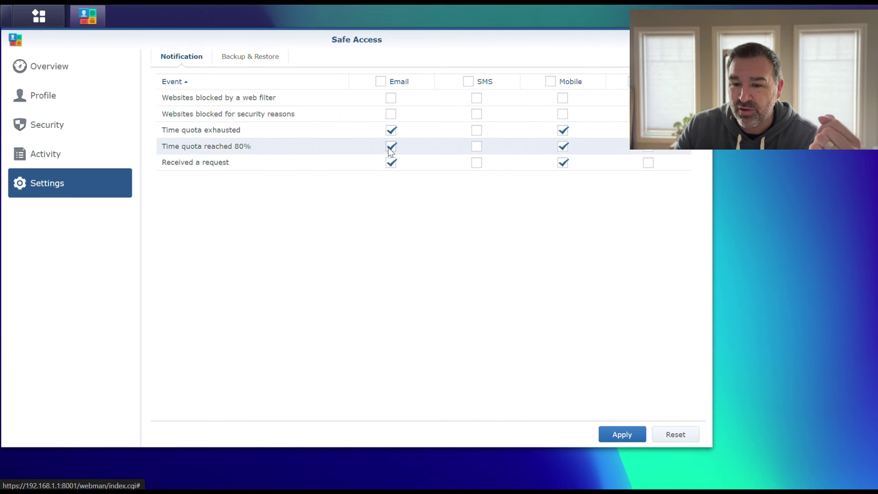
# Step: Enable Email alerts for 'Websites blocked for security reasons', apply, and decline turning on email notifications
pyautogui.click(390, 115)
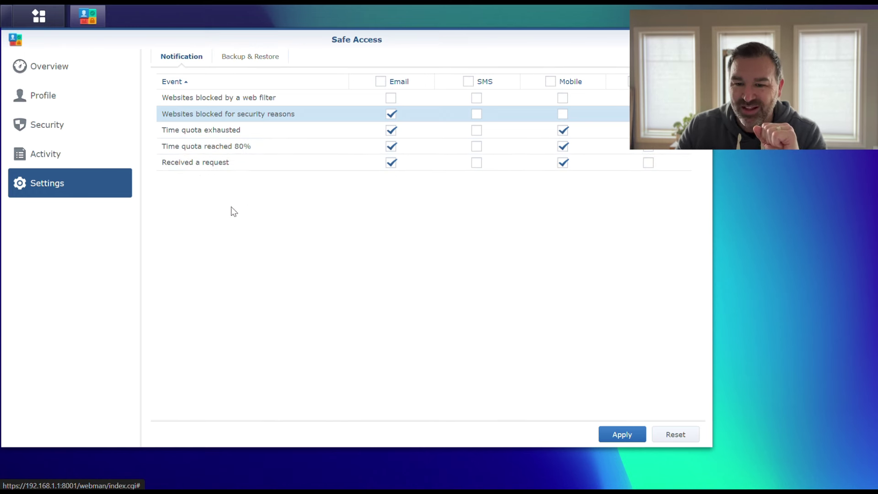
pyautogui.click(623, 426)
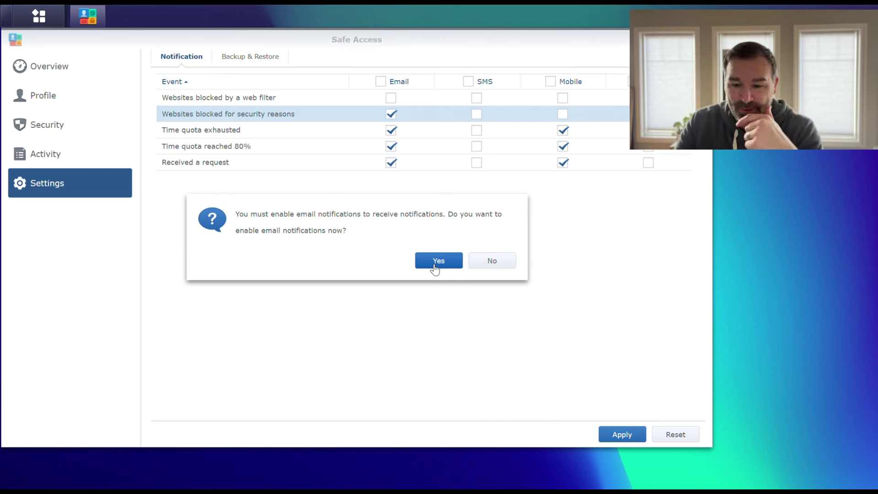
pyautogui.click(506, 263)
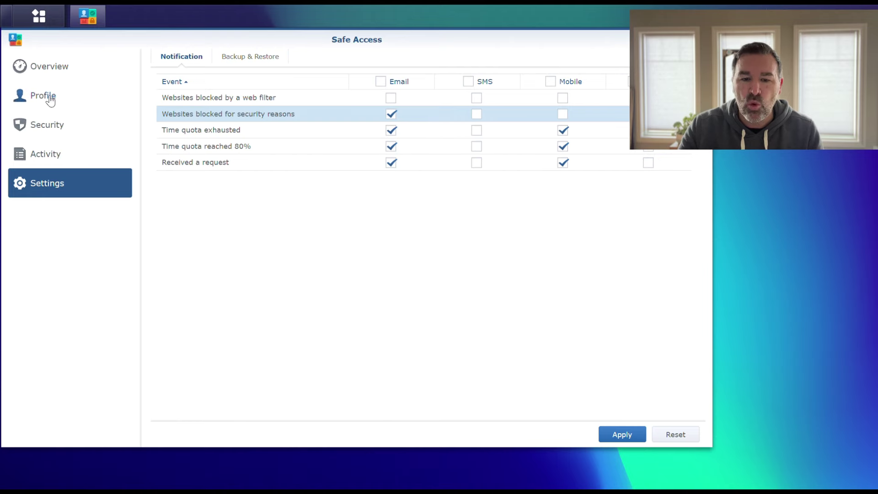
# Step: Browse the Security settings and blocking activity log, then return to the Profile page
pyautogui.click(42, 122)
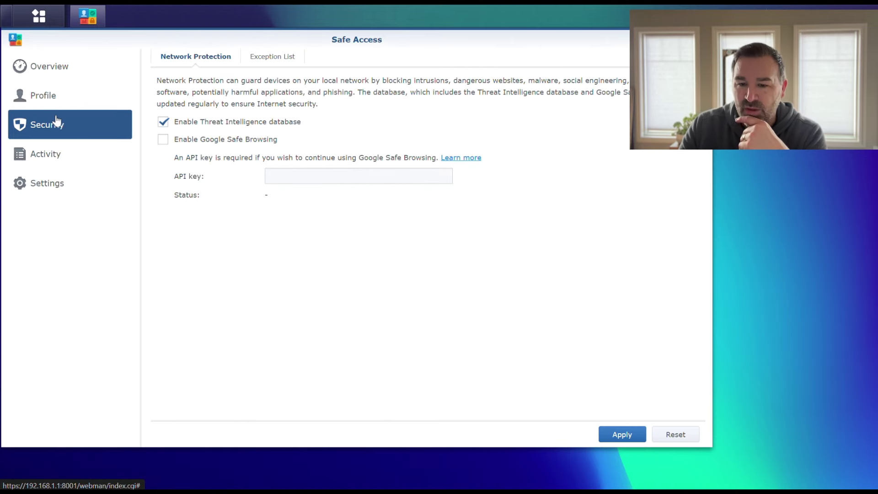
pyautogui.click(46, 101)
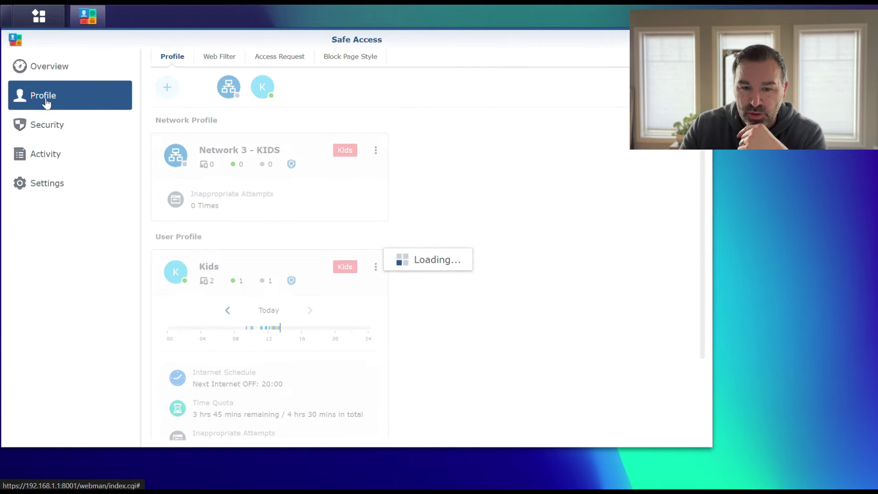
pyautogui.click(50, 159)
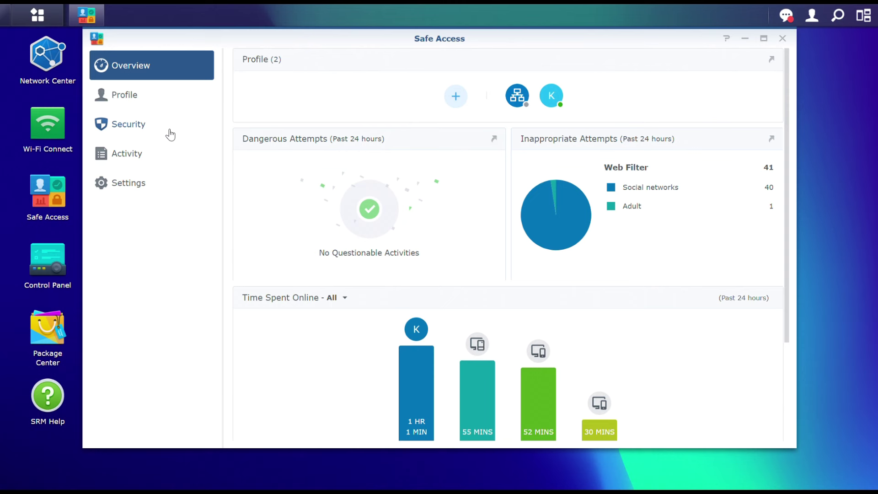
pyautogui.click(128, 95)
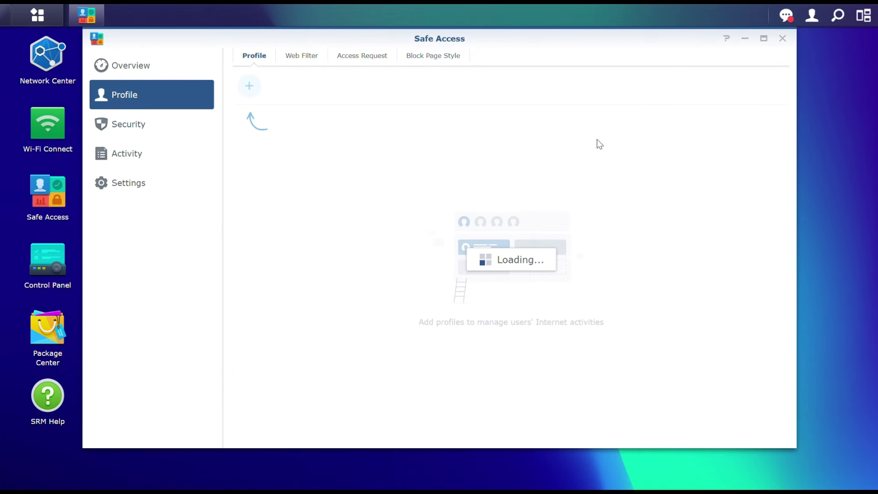